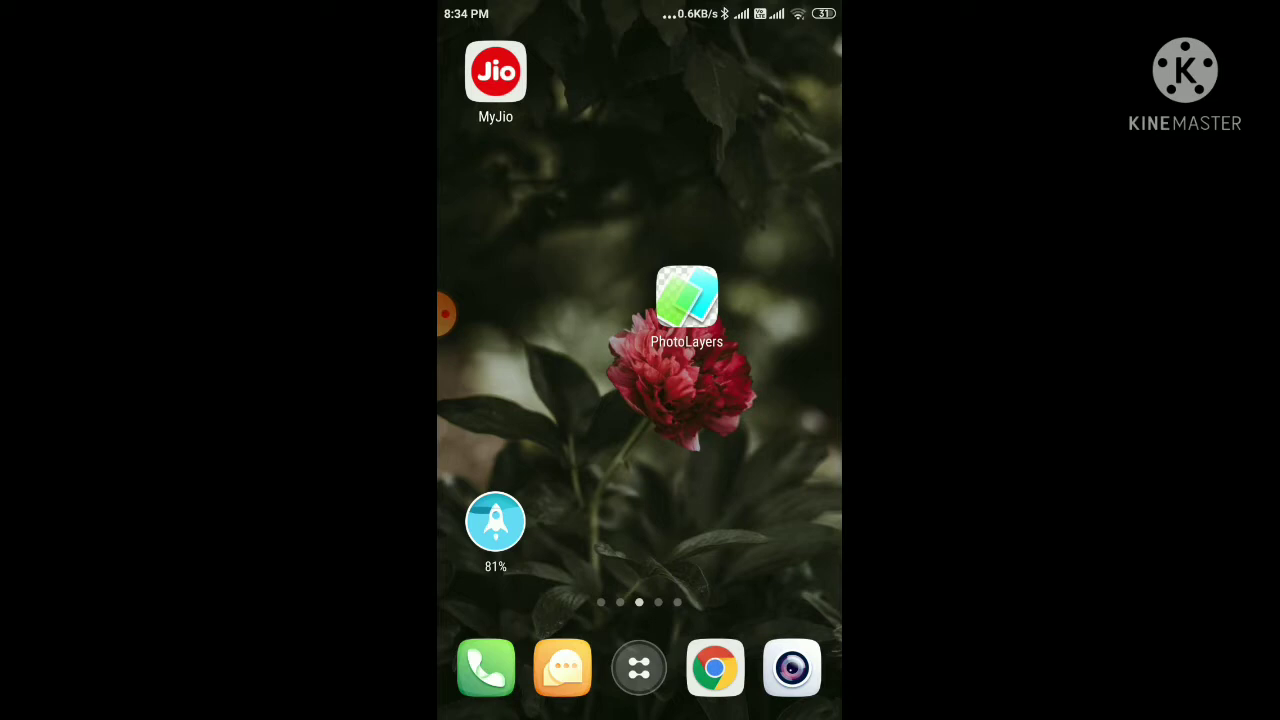
Step: Launch PhotoLayers and load the middle rose-arch garden photo as the base, leaving it uncropped
click(445, 314)
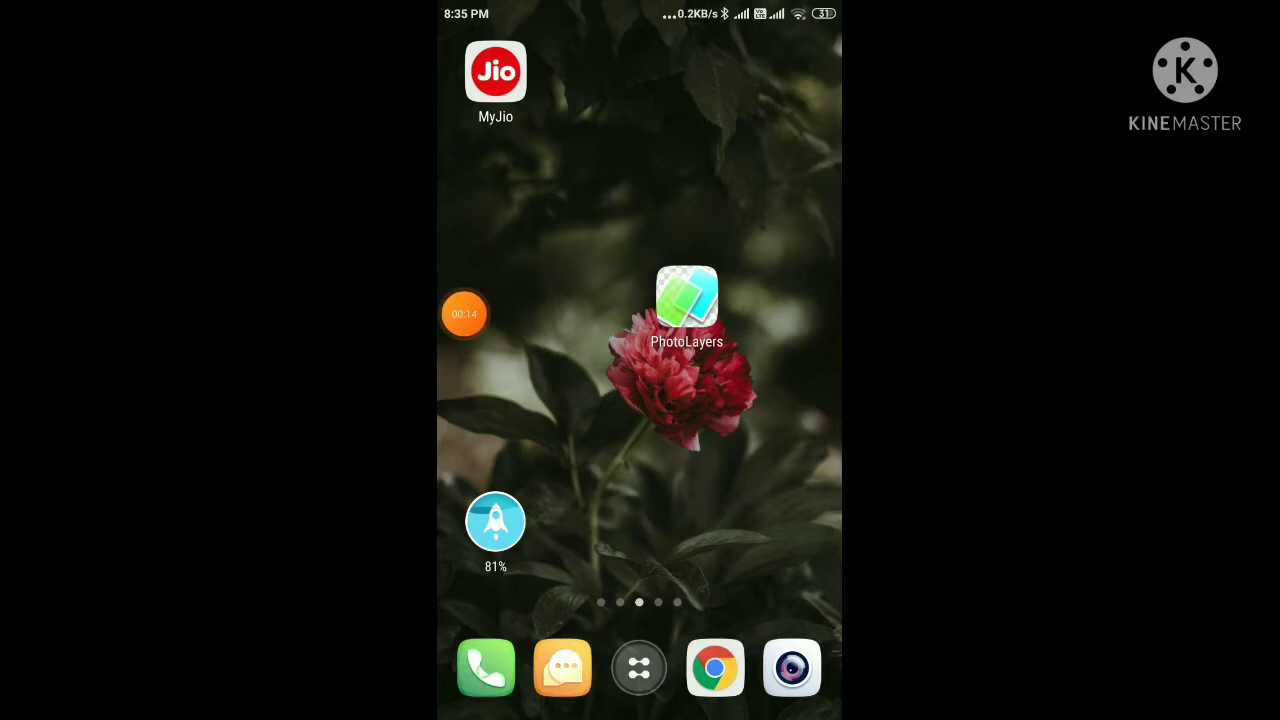
mouse_move(464, 314)
mouse_down()
mouse_move(694, 303)
mouse_move(706, 277)
mouse_move(700, 323)
mouse_move(680, 334)
mouse_move(697, 274)
mouse_move(729, 277)
mouse_move(737, 300)
mouse_move(686, 294)
mouse_move(677, 333)
mouse_move(755, 312)
mouse_move(651, 335)
mouse_move(666, 299)
mouse_move(686, 297)
mouse_move(669, 303)
mouse_move(663, 329)
mouse_move(703, 333)
mouse_move(464, 323)
mouse_up()
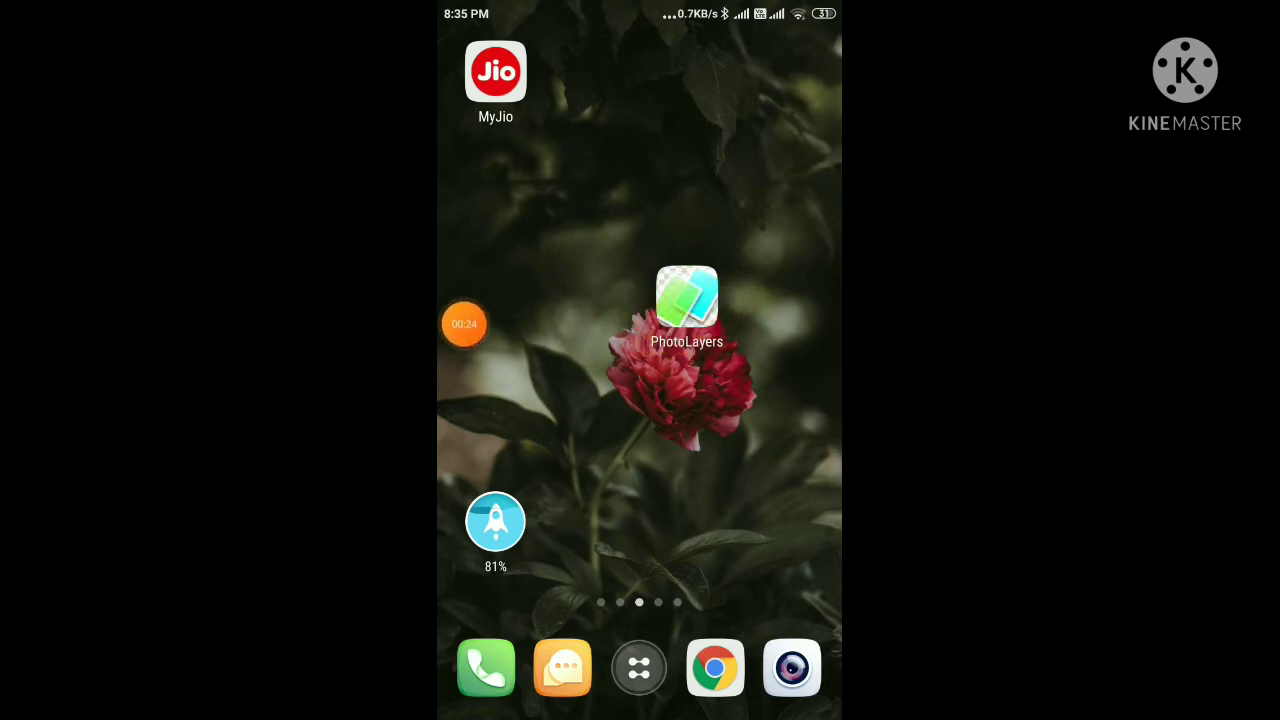
click(686, 296)
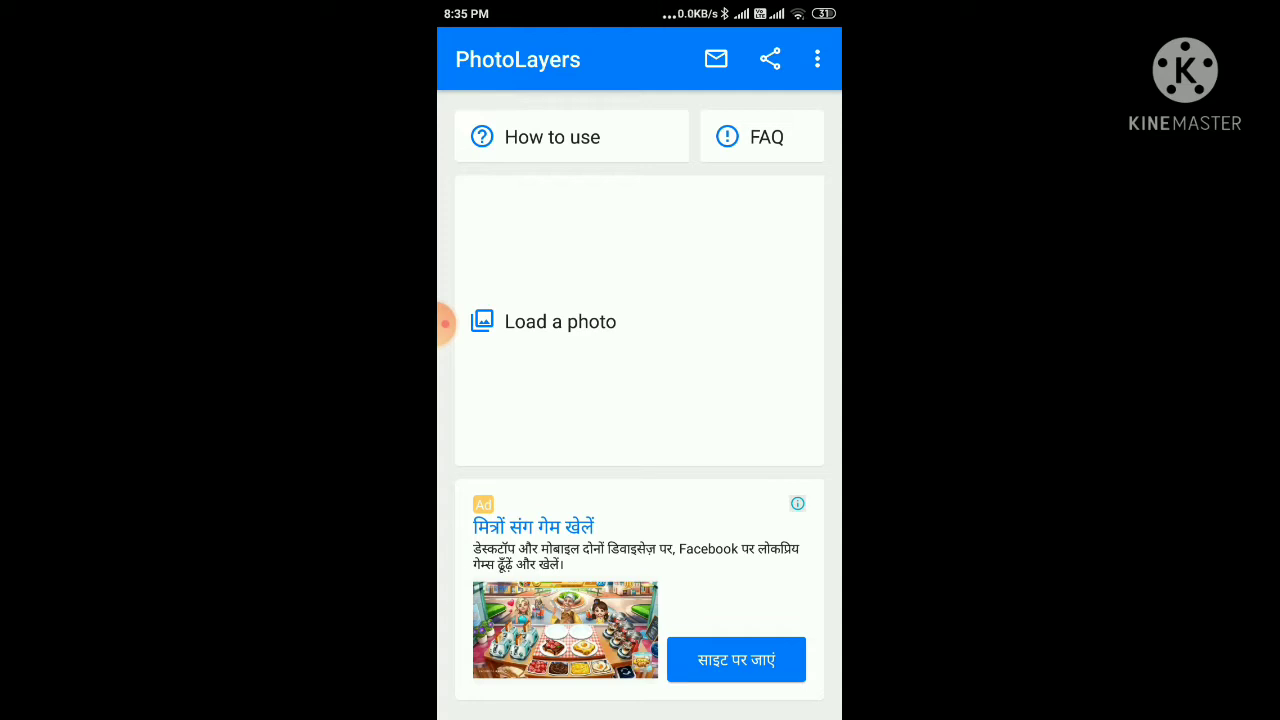
click(560, 321)
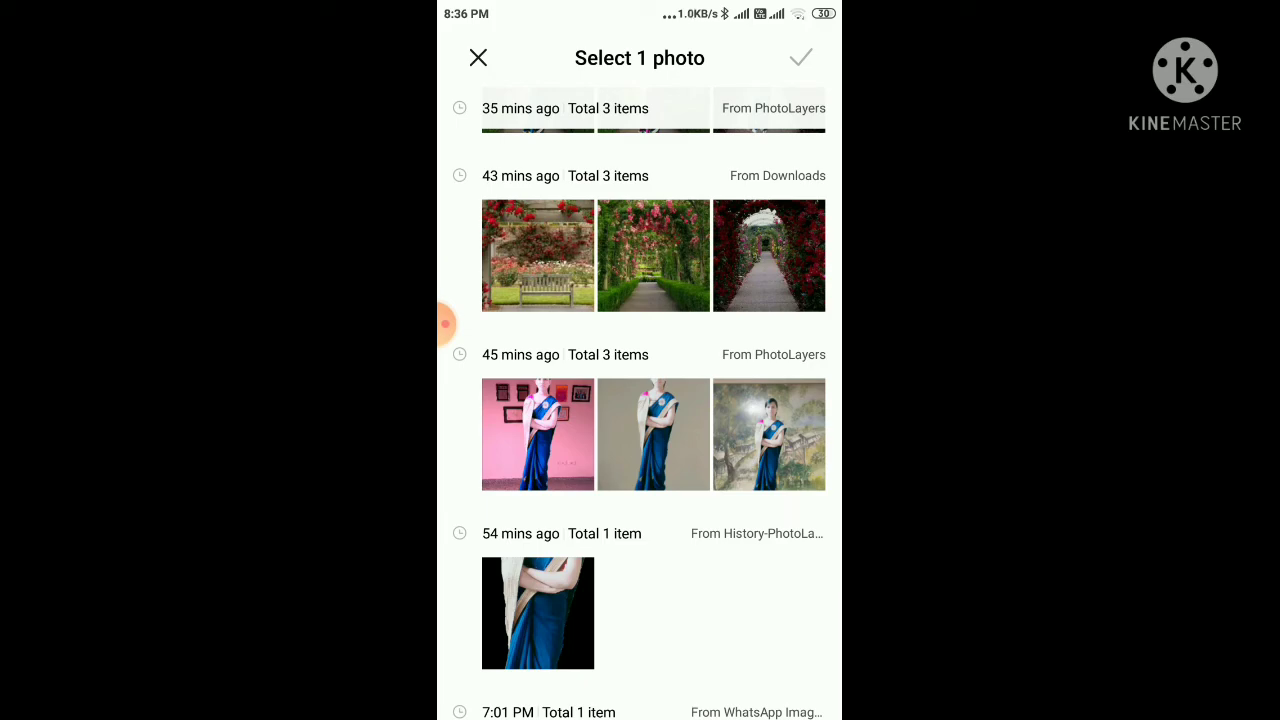
click(653, 255)
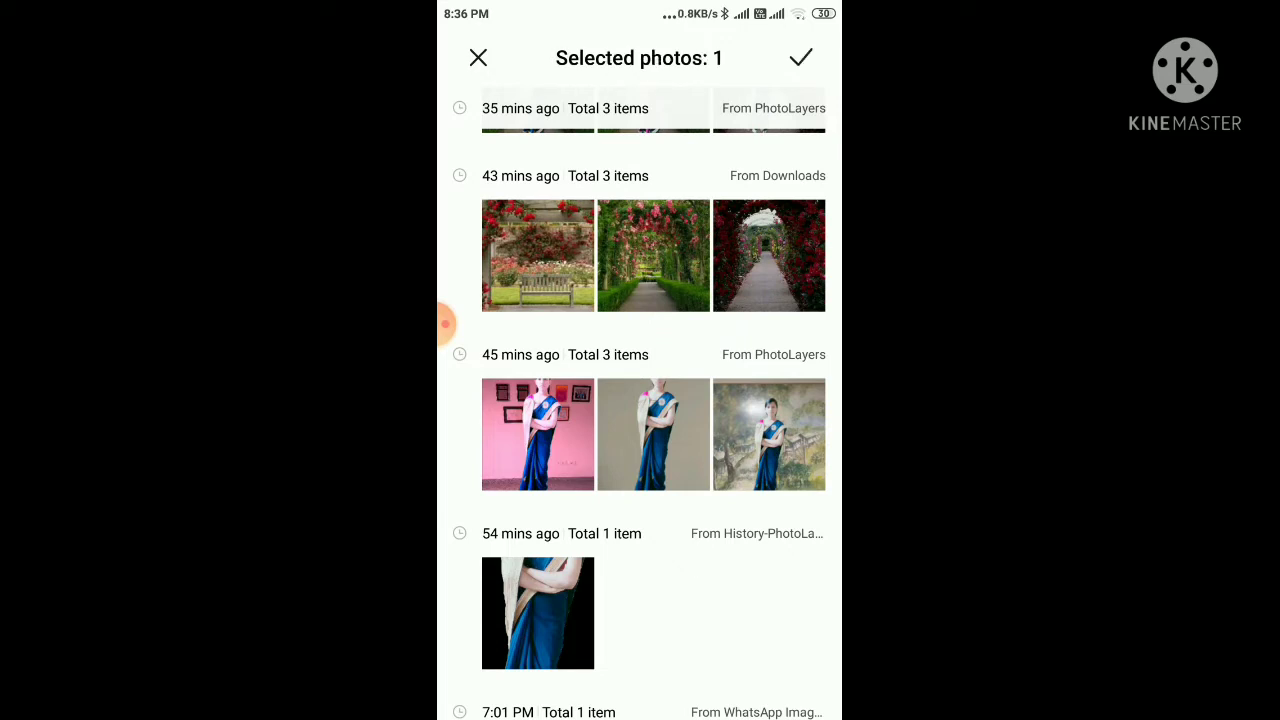
click(800, 58)
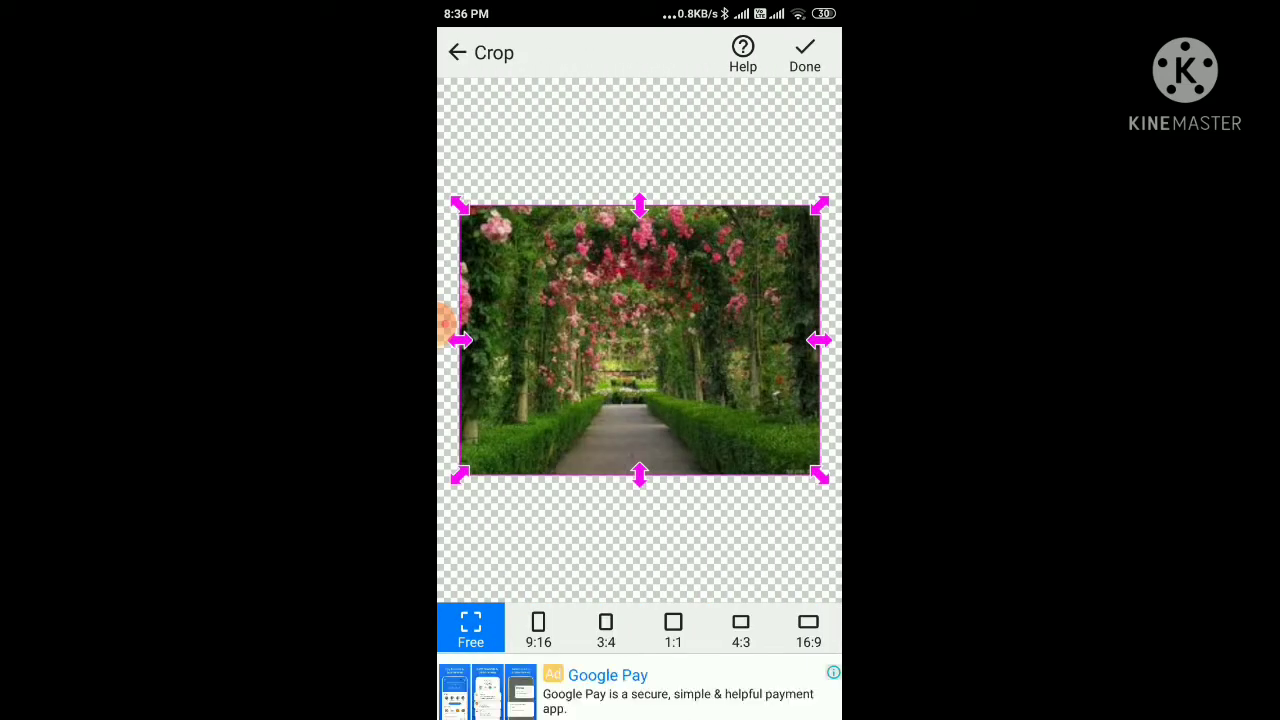
click(805, 55)
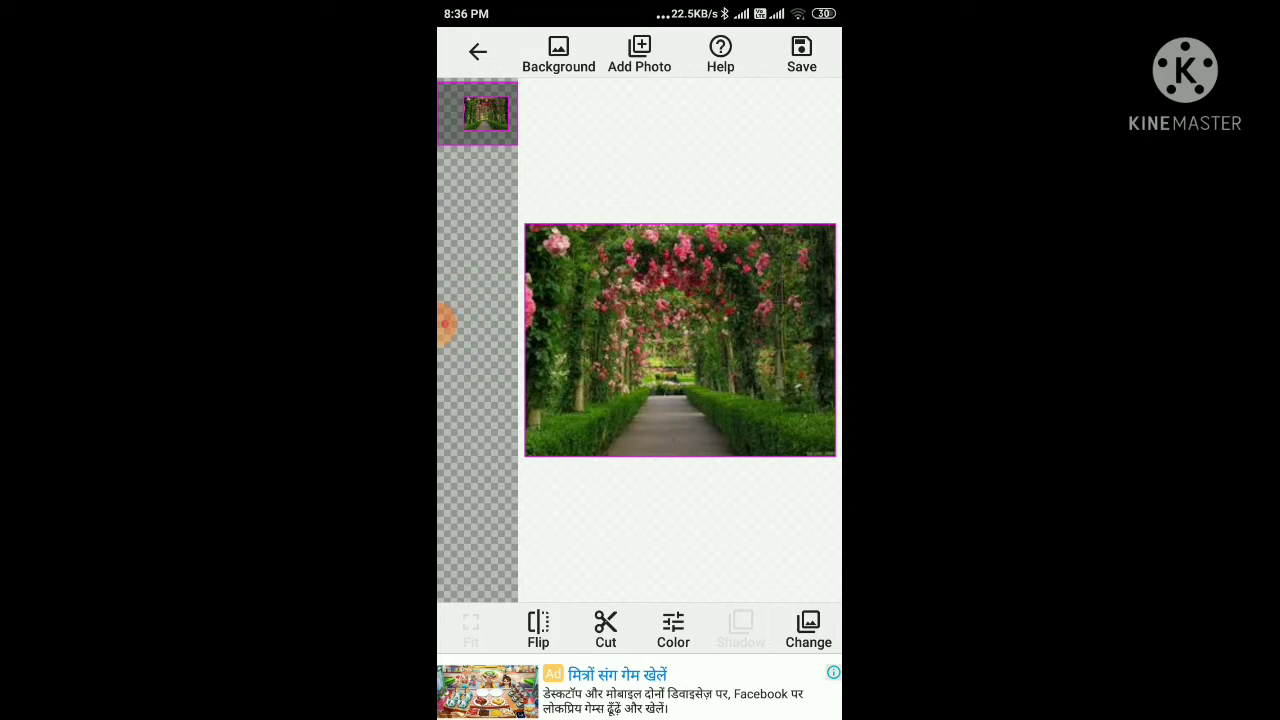
mouse_move(445, 323)
mouse_down()
mouse_move(659, 76)
mouse_move(464, 375)
mouse_up()
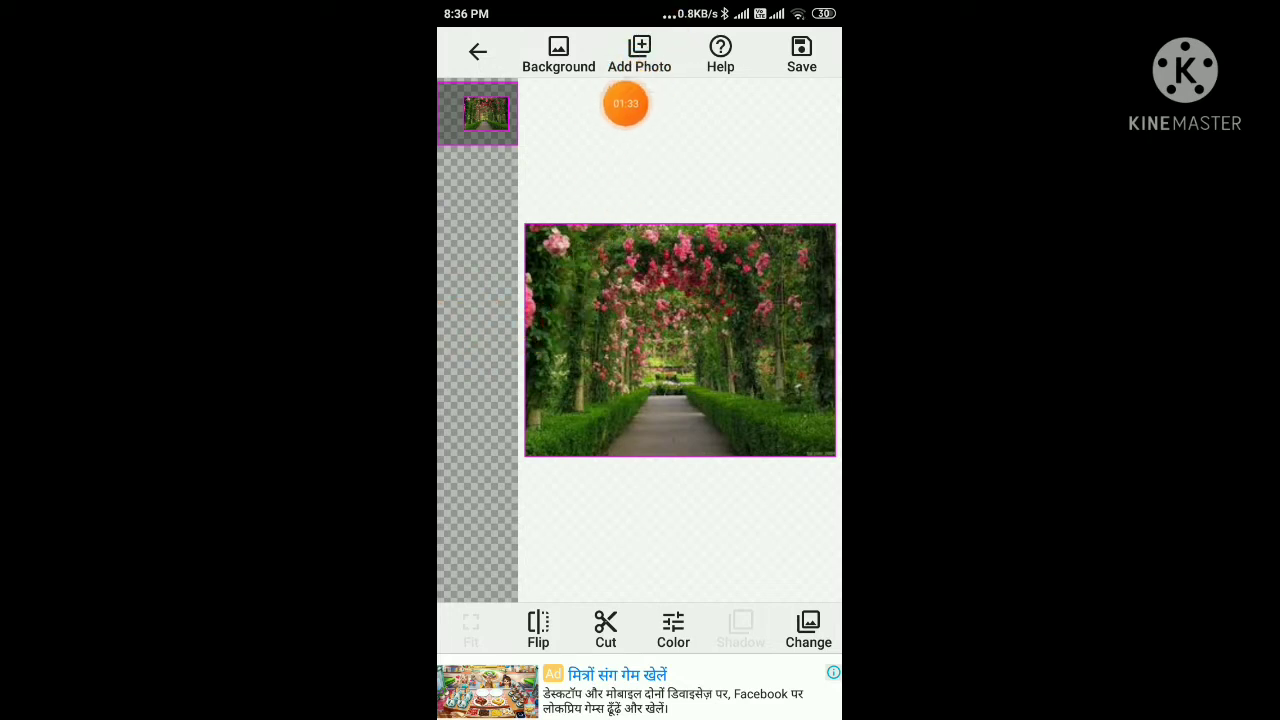
Step: Add the photo of the man with folded arms from the gallery
click(639, 52)
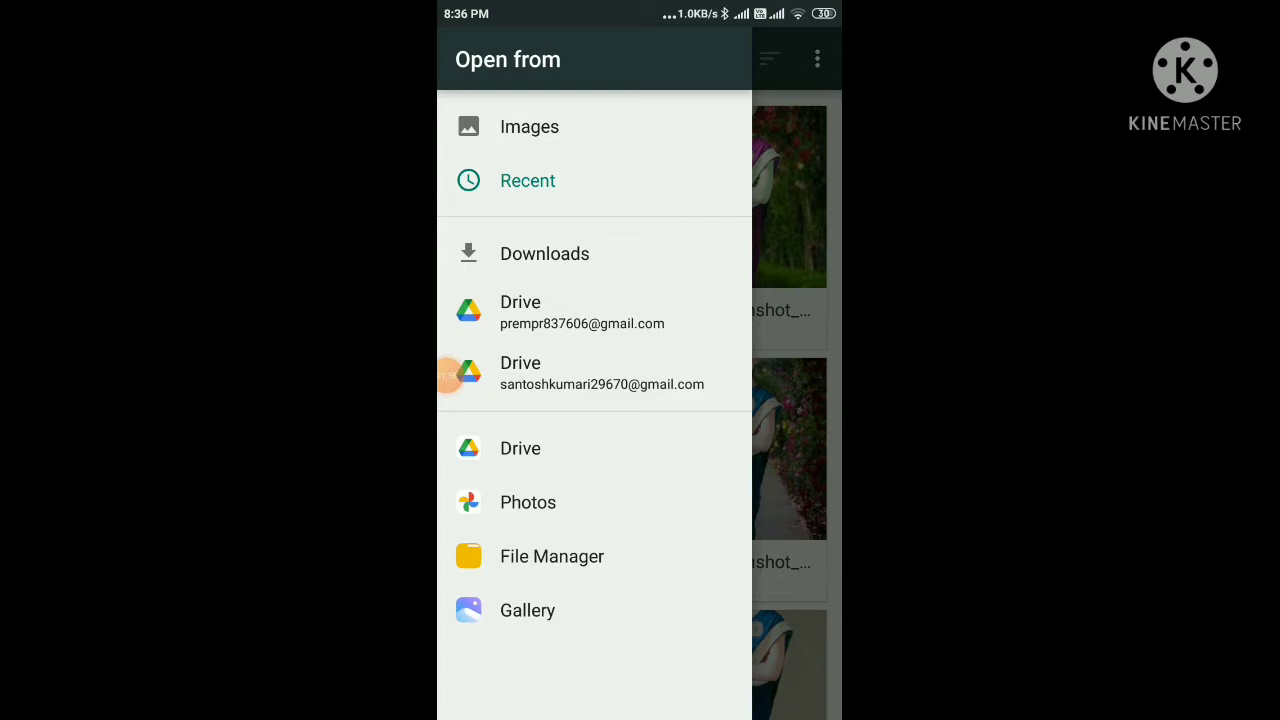
click(527, 610)
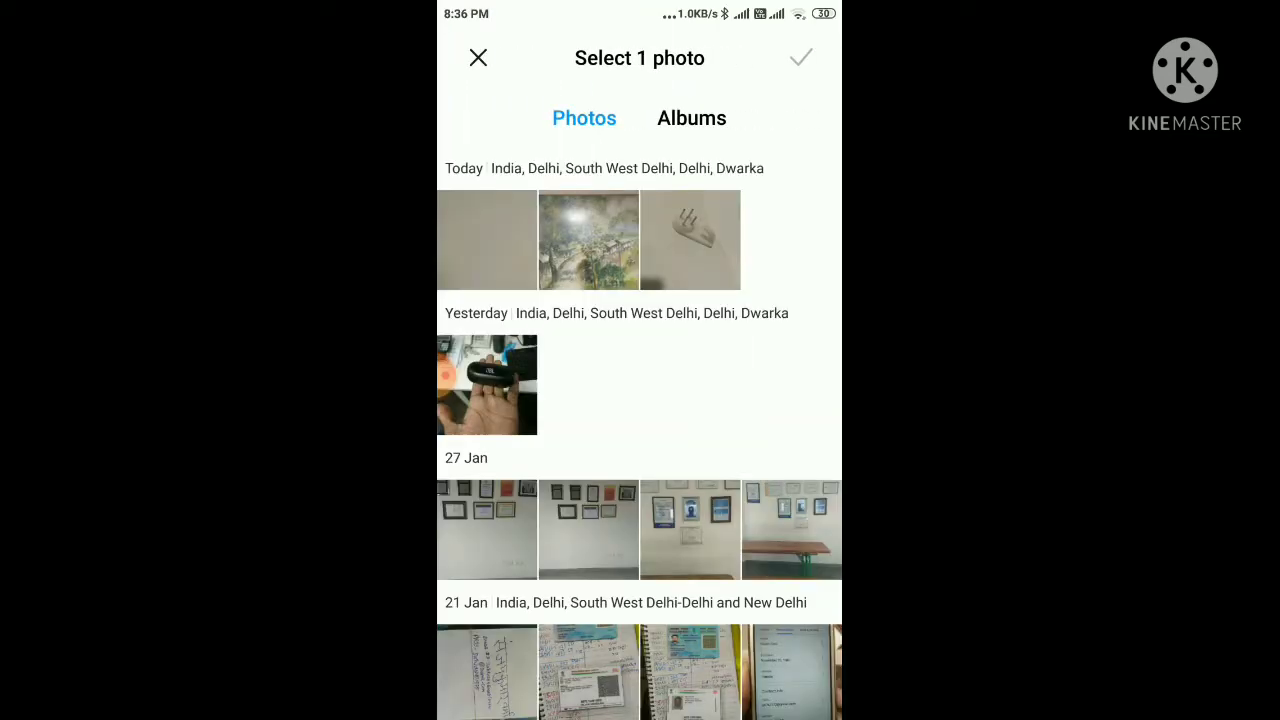
scroll(639, 400, down, 10)
click(800, 54)
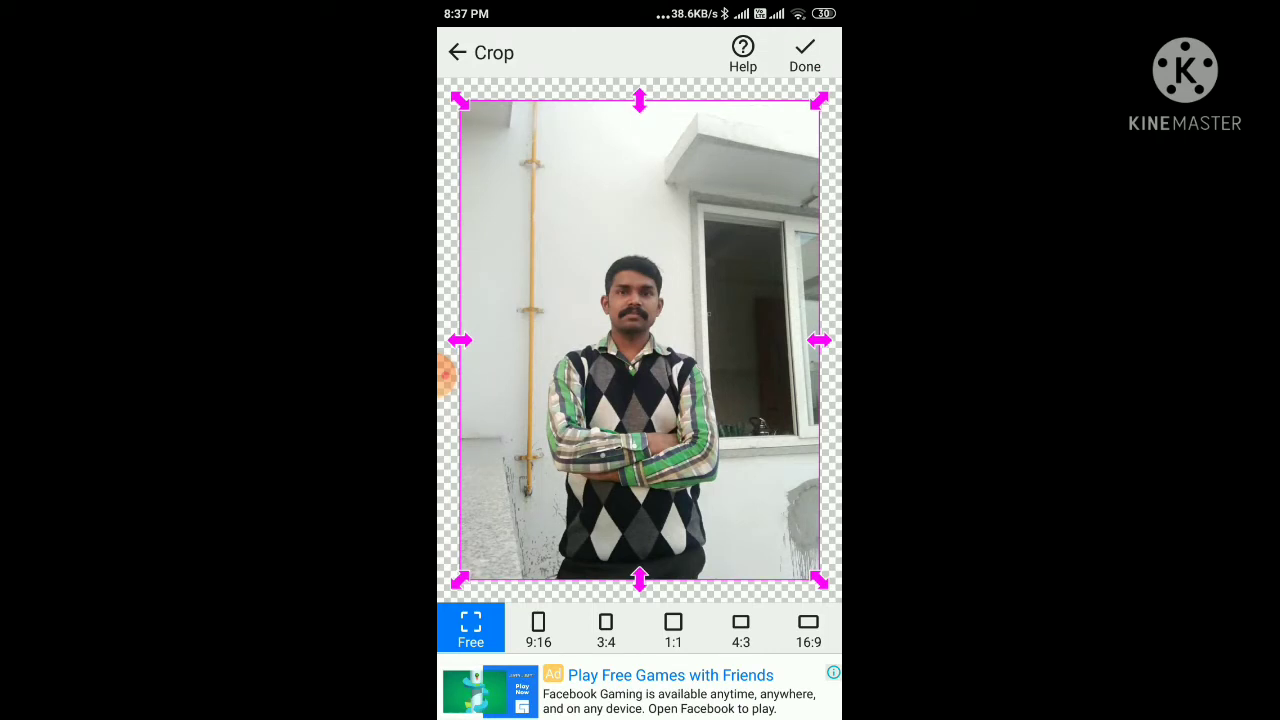
click(463, 375)
mouse_move(445, 375)
mouse_down()
mouse_move(649, 306)
mouse_move(608, 400)
mouse_move(577, 343)
mouse_move(625, 247)
mouse_move(723, 300)
mouse_move(717, 397)
mouse_move(631, 420)
mouse_move(669, 348)
mouse_move(637, 286)
mouse_move(680, 280)
mouse_move(694, 354)
mouse_move(671, 430)
mouse_move(620, 349)
mouse_move(583, 383)
mouse_move(633, 254)
mouse_move(683, 177)
mouse_move(766, 123)
mouse_move(803, 146)
mouse_move(635, 308)
mouse_move(694, 329)
mouse_move(634, 351)
mouse_move(620, 449)
mouse_move(650, 377)
mouse_move(616, 385)
mouse_move(690, 394)
mouse_move(667, 411)
mouse_move(611, 412)
mouse_move(464, 394)
mouse_up()
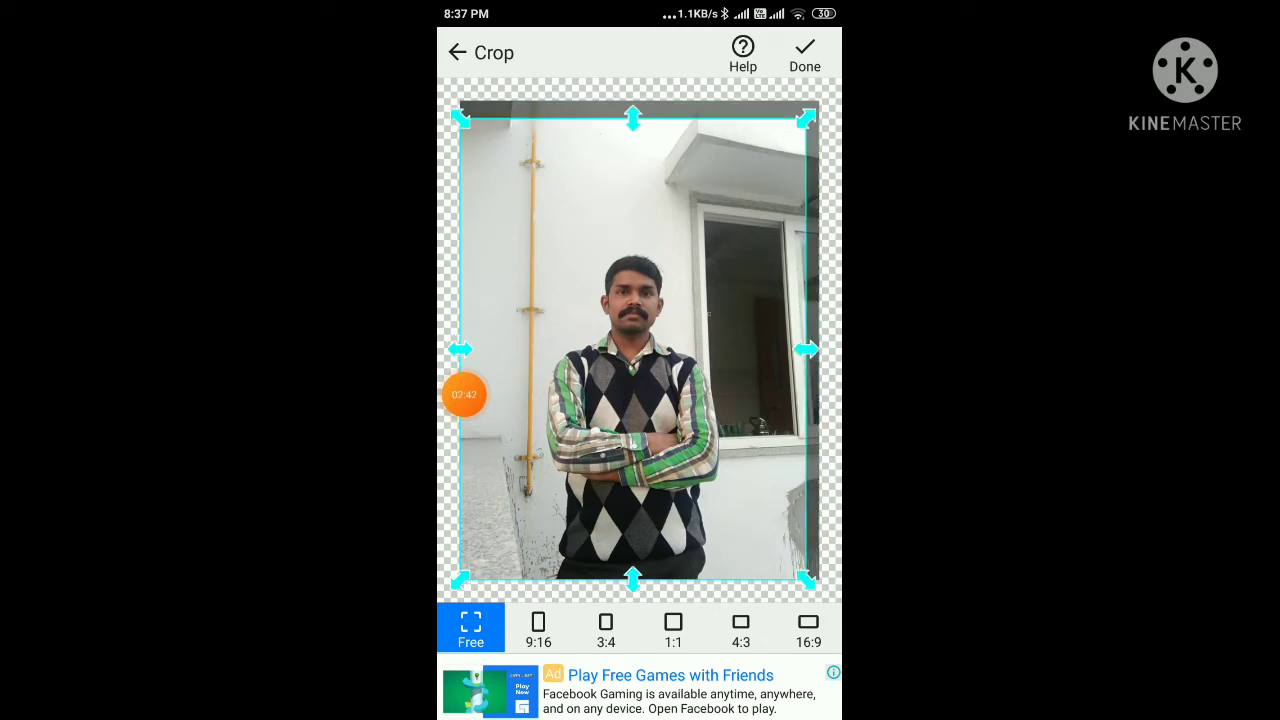
Step: Crop the man's photo to a narrow frame centred on him and confirm
drag(819, 101, 716, 238)
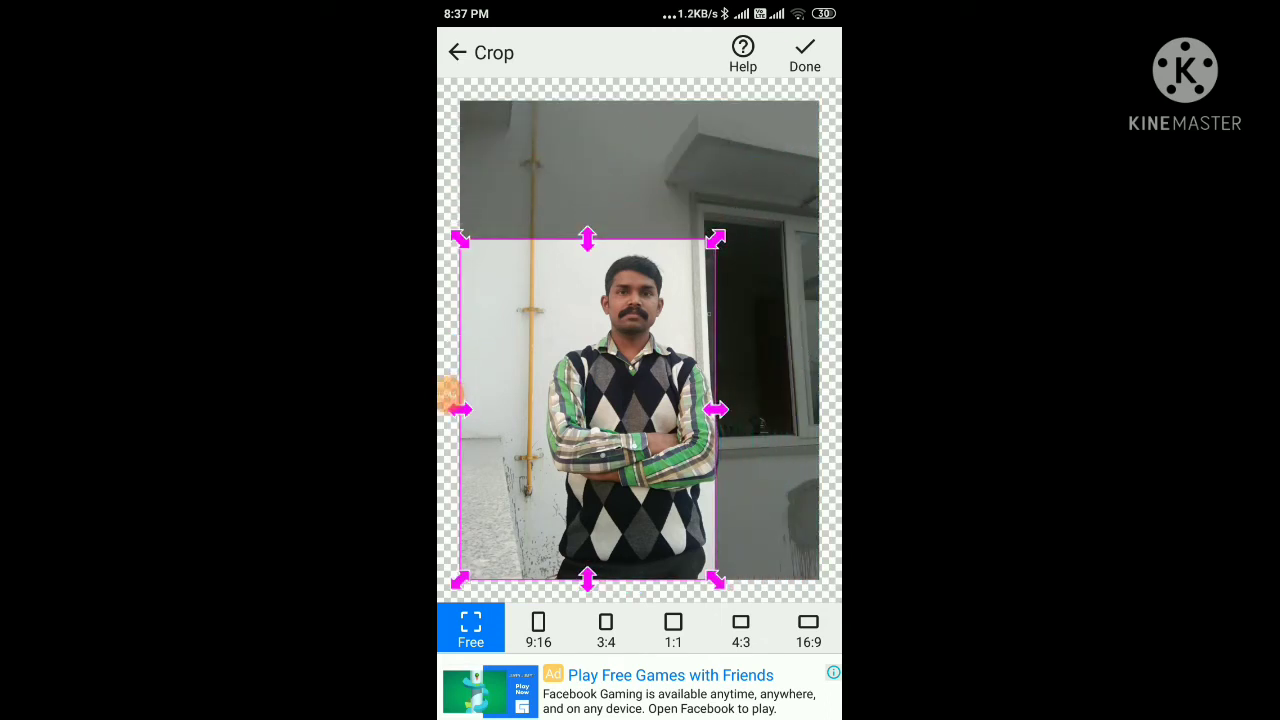
drag(588, 409, 656, 409)
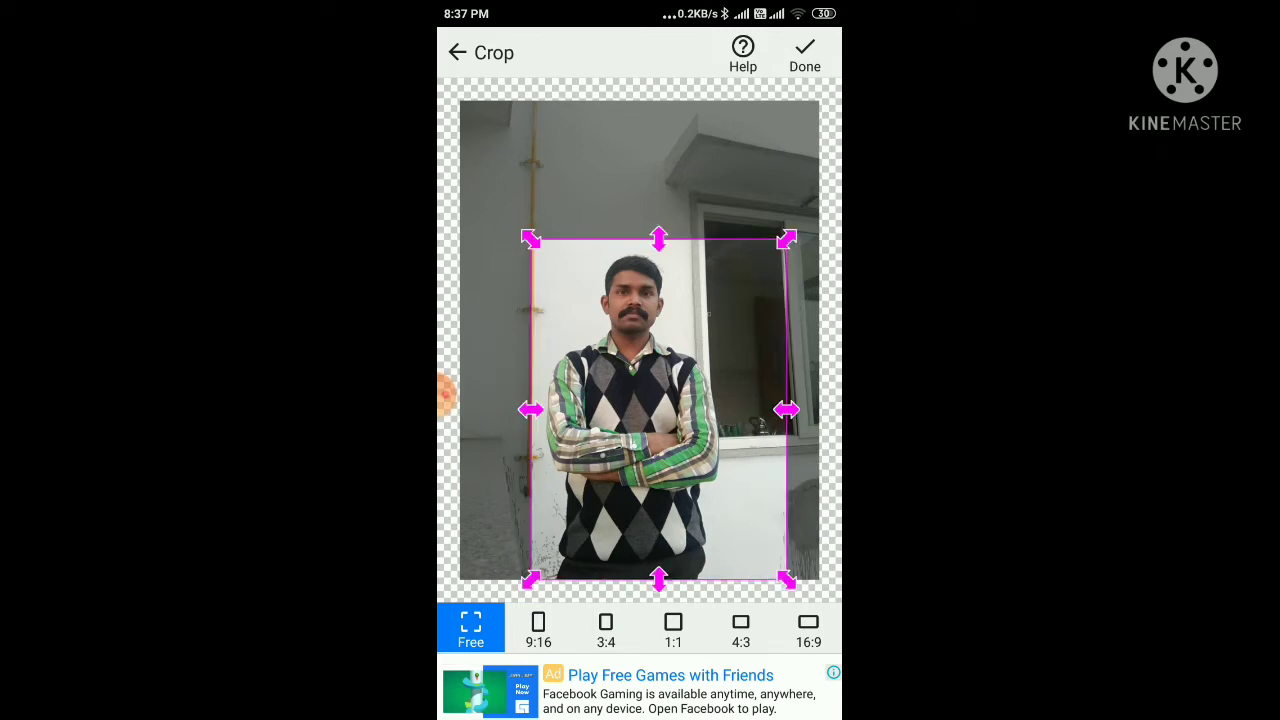
drag(784, 409, 725, 409)
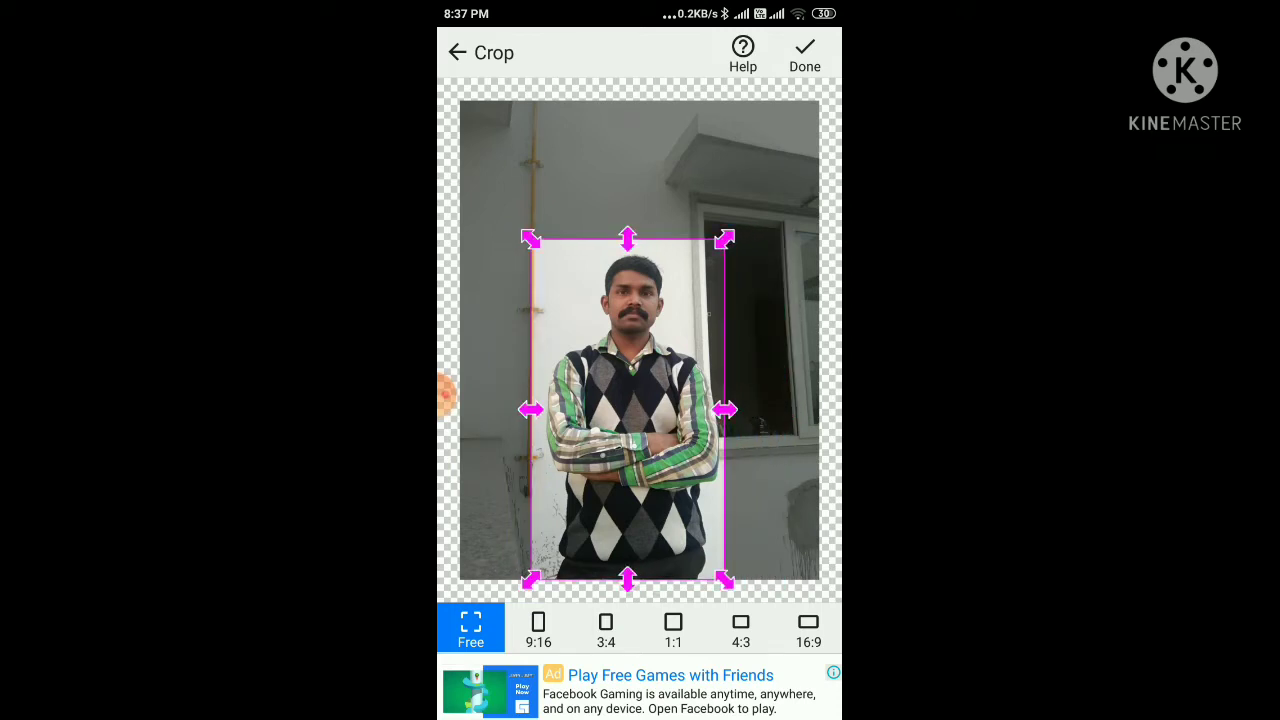
drag(627, 409, 640, 409)
drag(538, 409, 543, 409)
drag(730, 409, 725, 409)
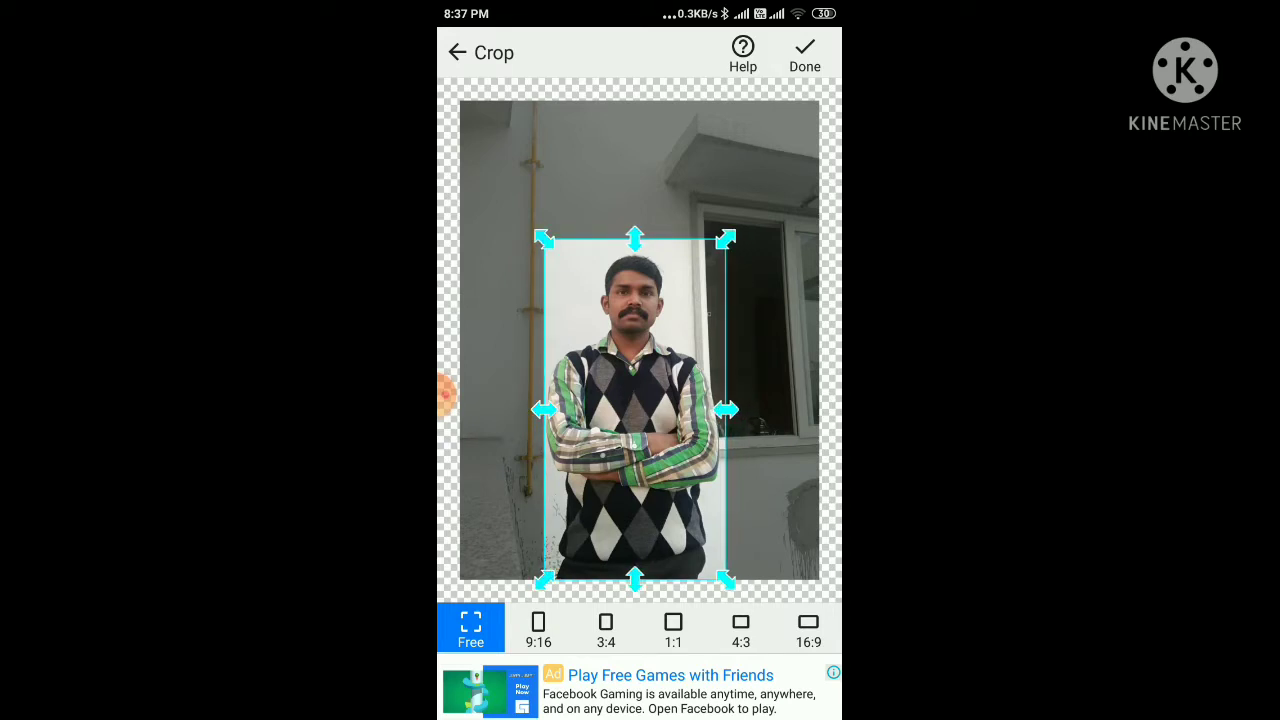
drag(637, 238, 635, 257)
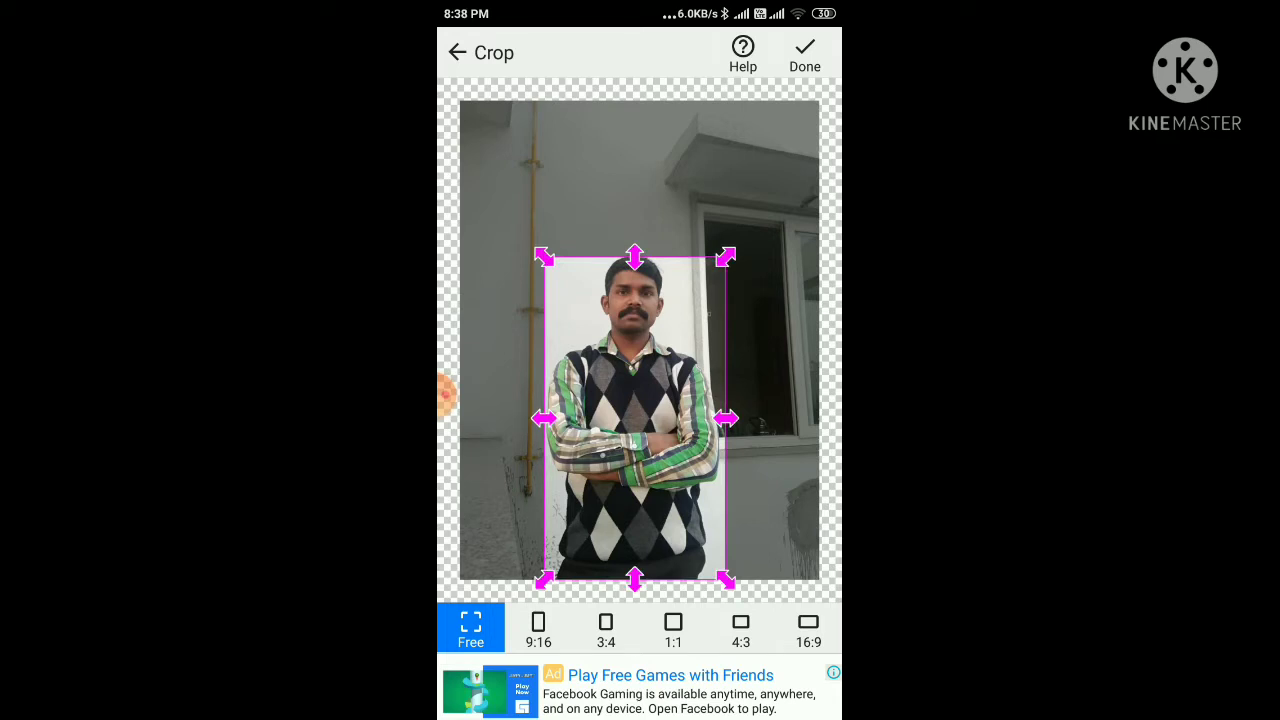
mouse_move(445, 395)
mouse_down()
mouse_move(754, 131)
mouse_move(814, 57)
mouse_move(815, 279)
mouse_up()
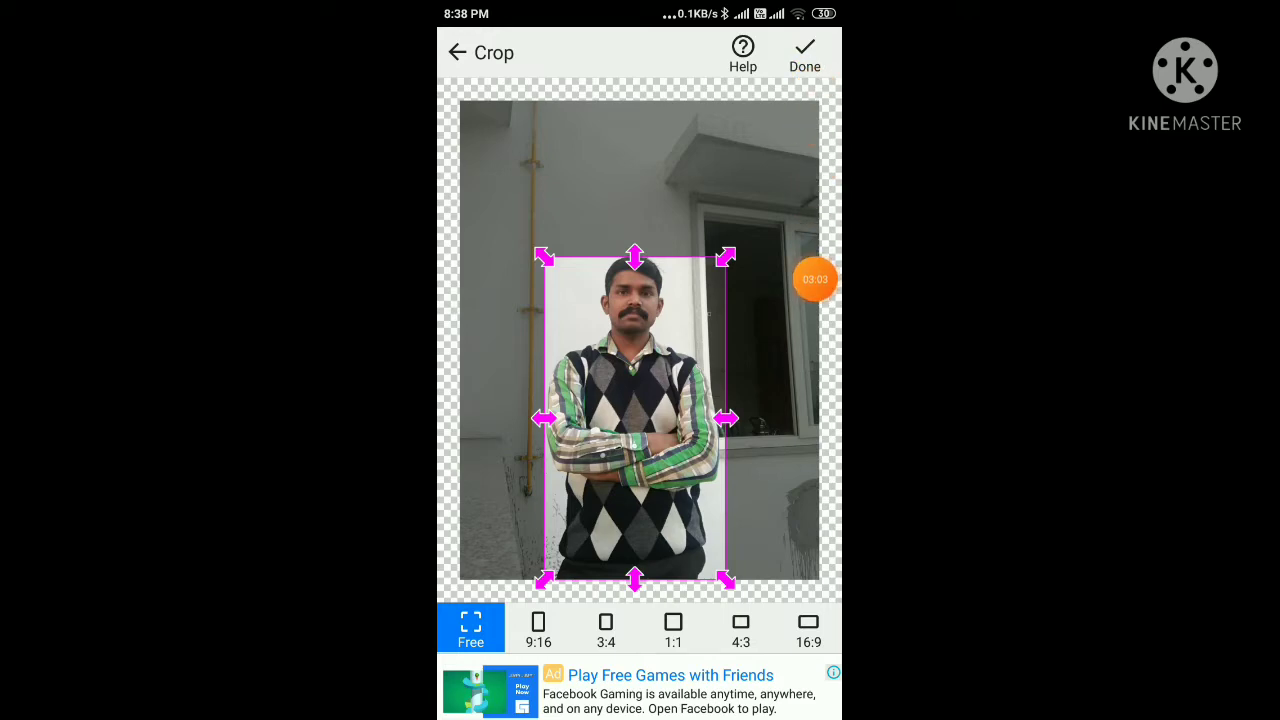
click(805, 55)
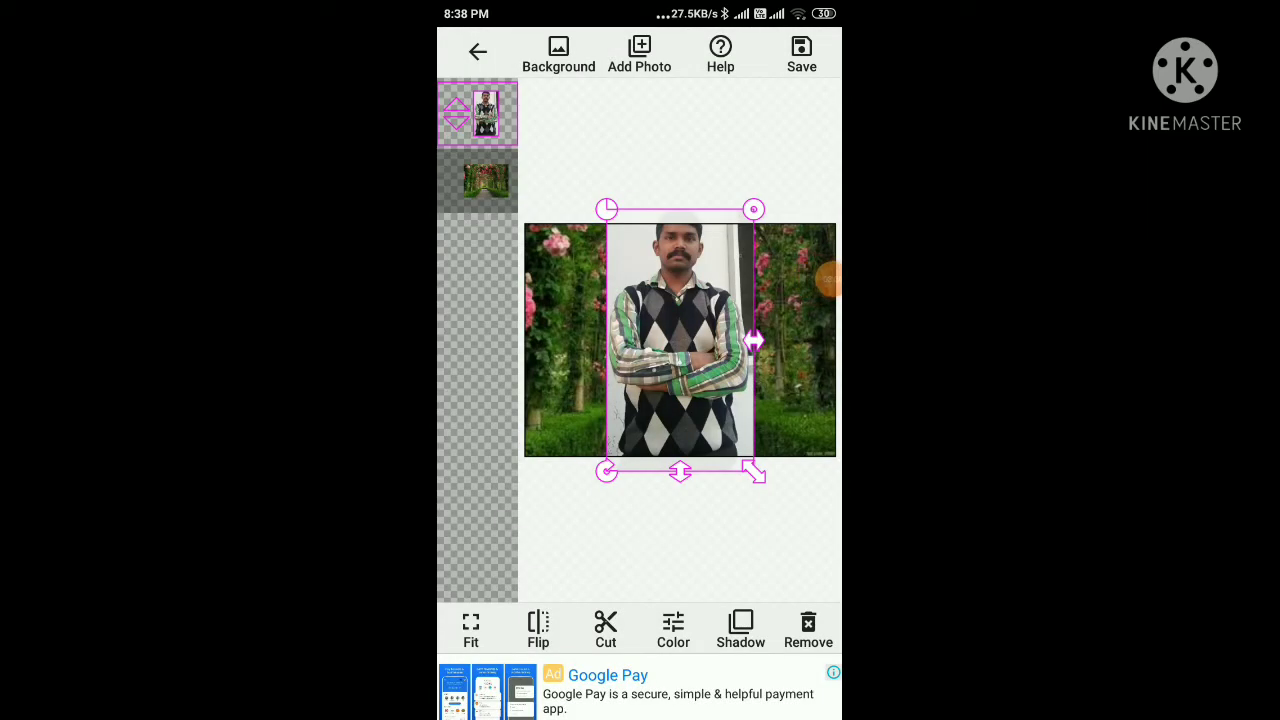
Step: Place the cropped man over the garden and open the Eraser in Manual mode at size 15
mouse_move(828, 280)
mouse_down()
mouse_move(611, 591)
mouse_move(594, 626)
mouse_move(608, 629)
mouse_move(607, 610)
mouse_move(614, 651)
mouse_up()
click(614, 651)
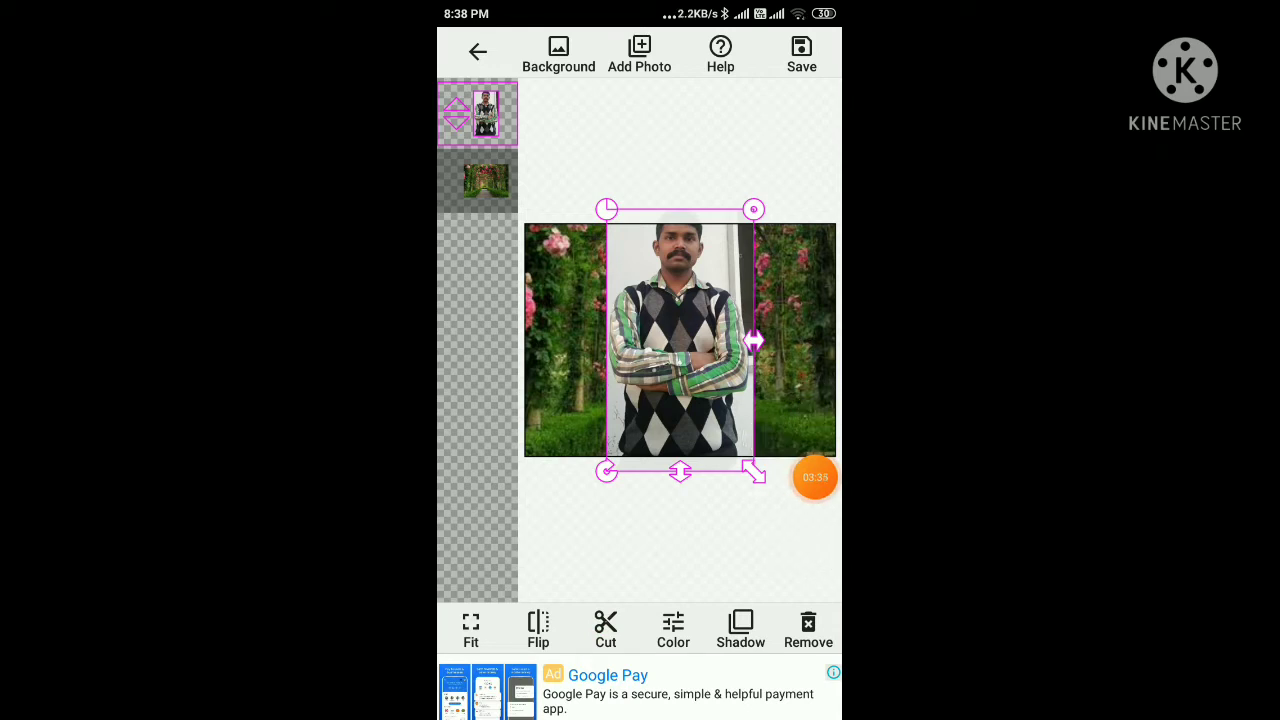
mouse_move(829, 474)
mouse_down()
mouse_move(789, 431)
mouse_move(689, 412)
mouse_move(706, 349)
mouse_move(680, 371)
mouse_move(601, 651)
mouse_move(609, 614)
mouse_move(815, 553)
mouse_up()
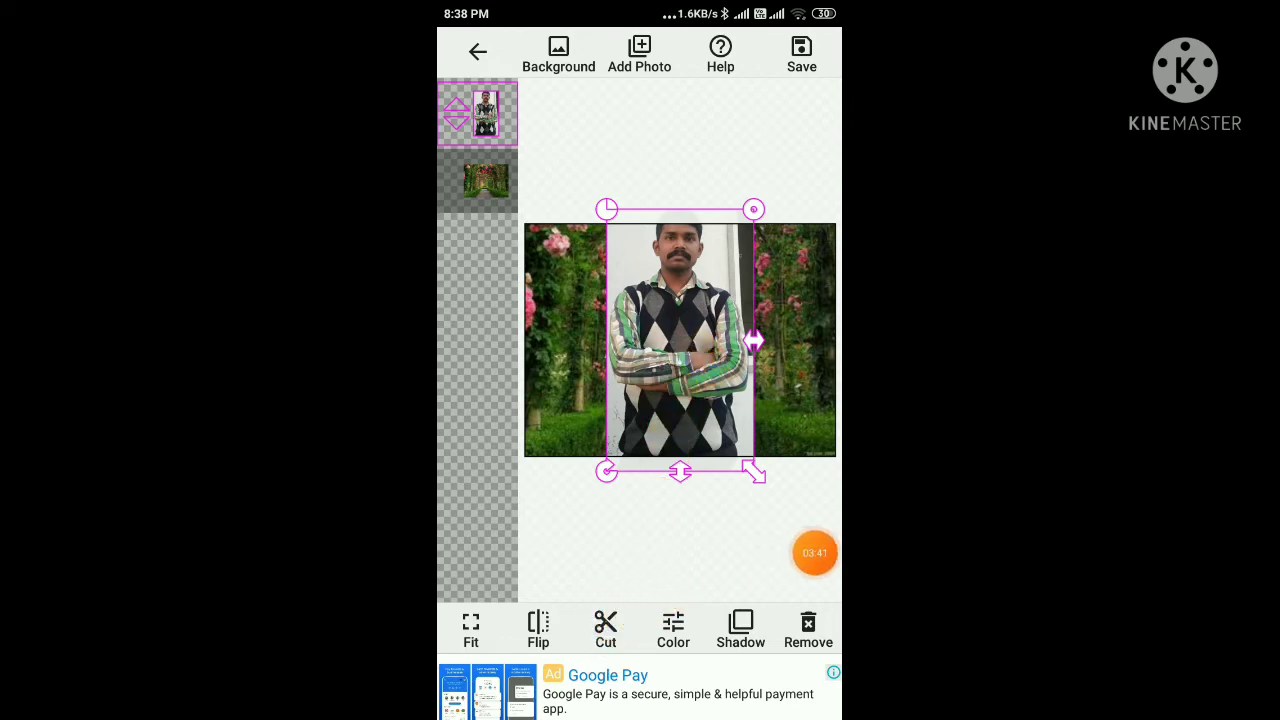
click(605, 630)
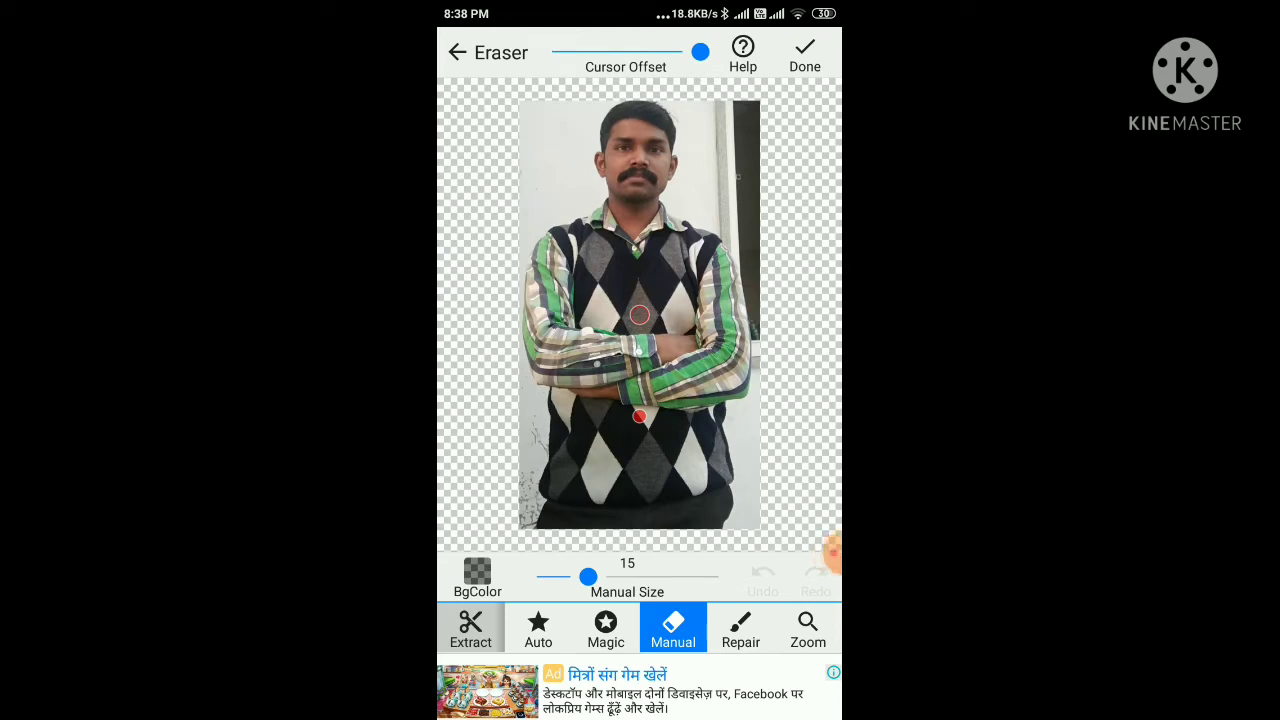
Step: Zoom in on the man's folded arms and the sweater's lower-left edge
scroll(639, 415, up, 3)
scroll(639, 415, up, 2)
drag(632, 339, 632, 309)
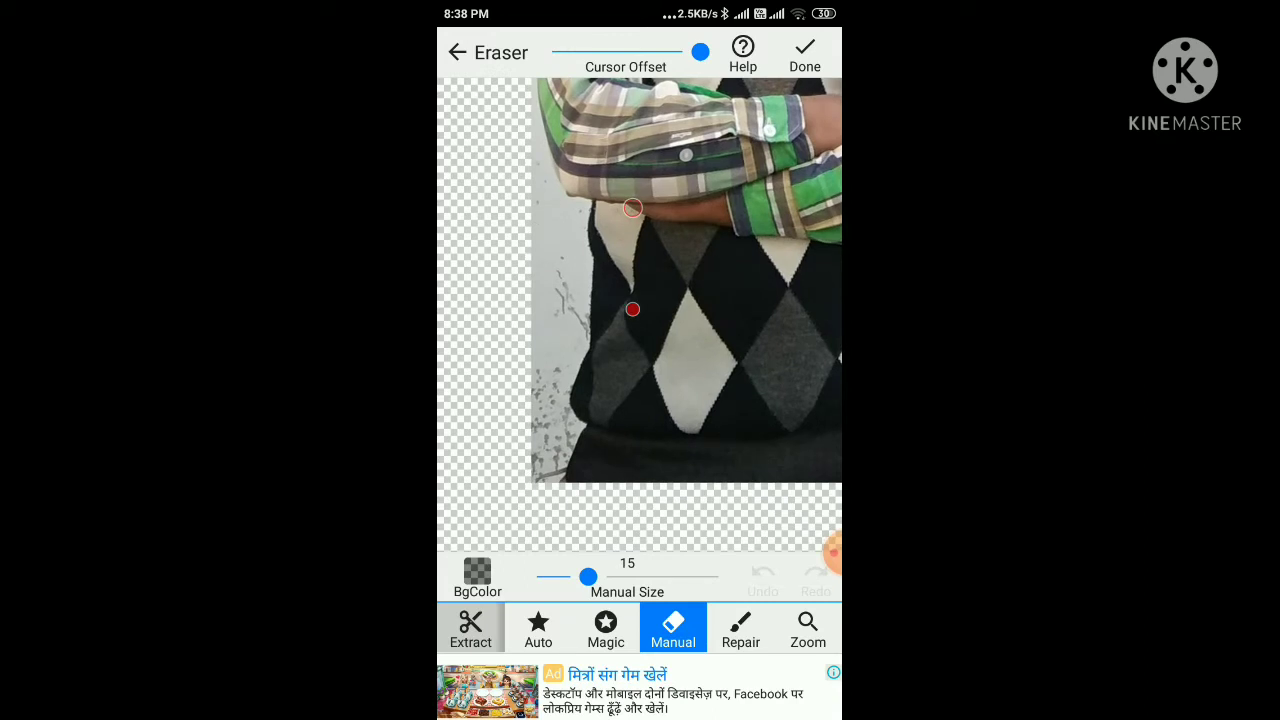
scroll(640, 280, up, 2)
scroll(647, 212, up, 2)
drag(647, 212, 660, 164)
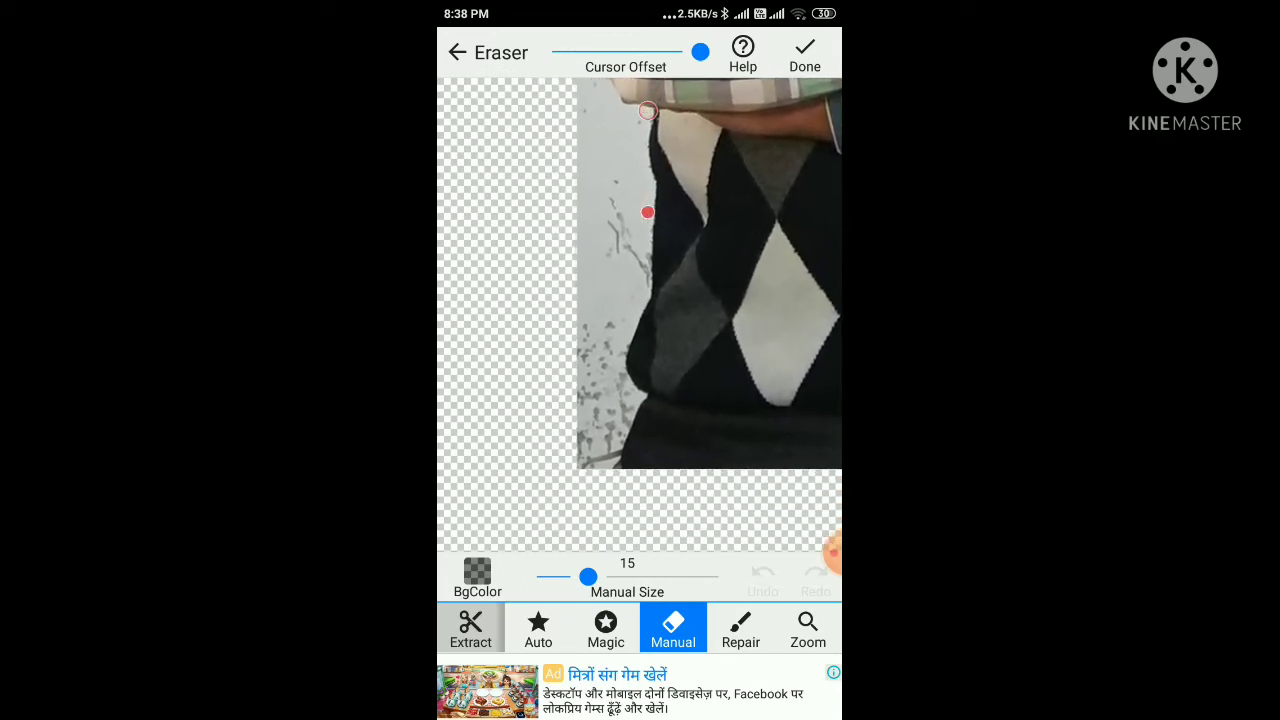
mouse_move(835, 550)
mouse_down()
mouse_move(585, 577)
mouse_move(677, 571)
mouse_move(609, 583)
mouse_move(637, 206)
mouse_move(660, 109)
mouse_move(683, 114)
mouse_move(648, 111)
mouse_up()
mouse_move(589, 600)
mouse_down()
mouse_move(686, 571)
mouse_move(563, 571)
mouse_move(726, 571)
mouse_move(617, 577)
mouse_move(609, 543)
mouse_move(680, 551)
mouse_move(786, 517)
mouse_move(815, 524)
mouse_up()
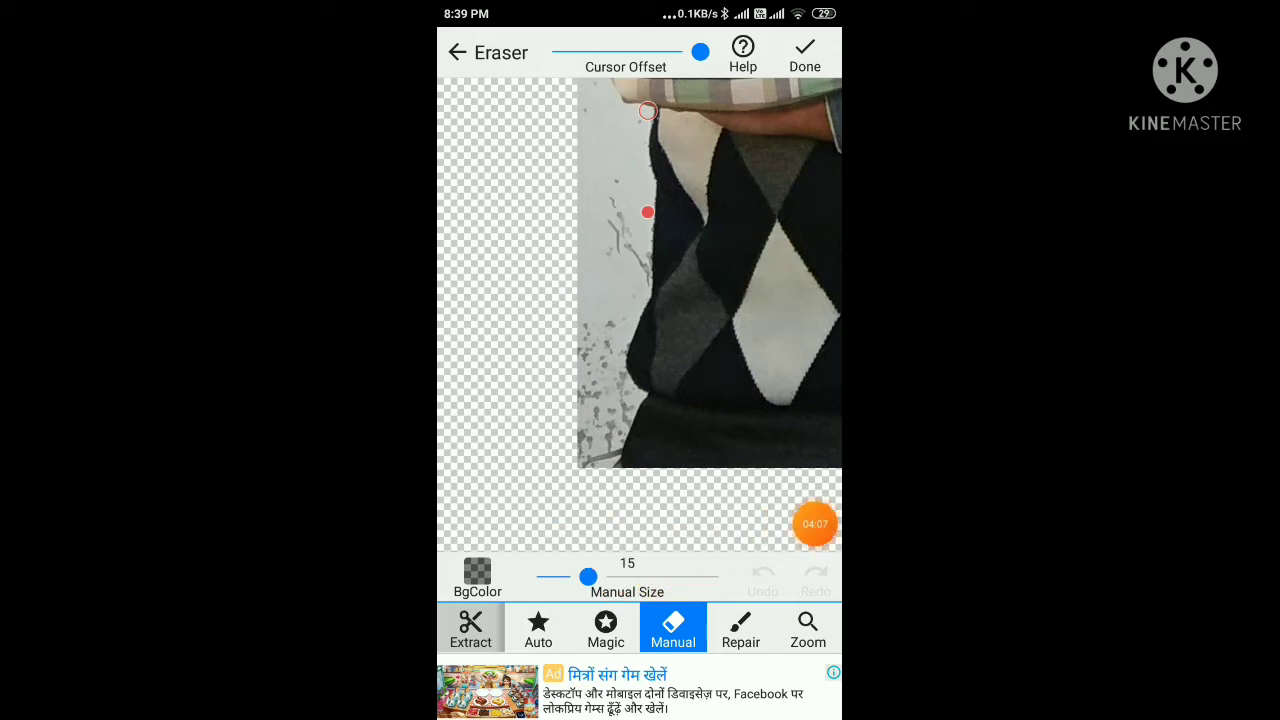
Step: Set the Manual eraser to size 14 and erase grey wall bits at the sweater's lower-left edge
drag(588, 577, 674, 576)
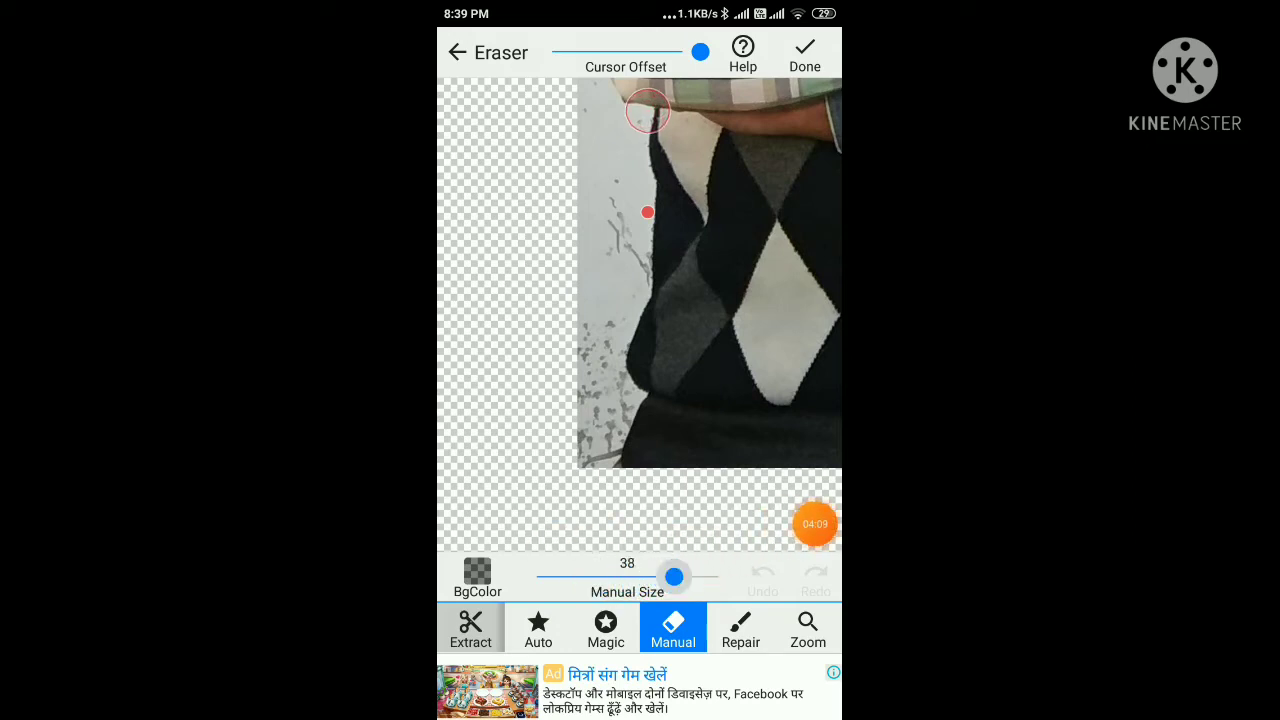
drag(580, 497, 592, 561)
drag(674, 576, 584, 577)
click(590, 518)
drag(590, 518, 609, 568)
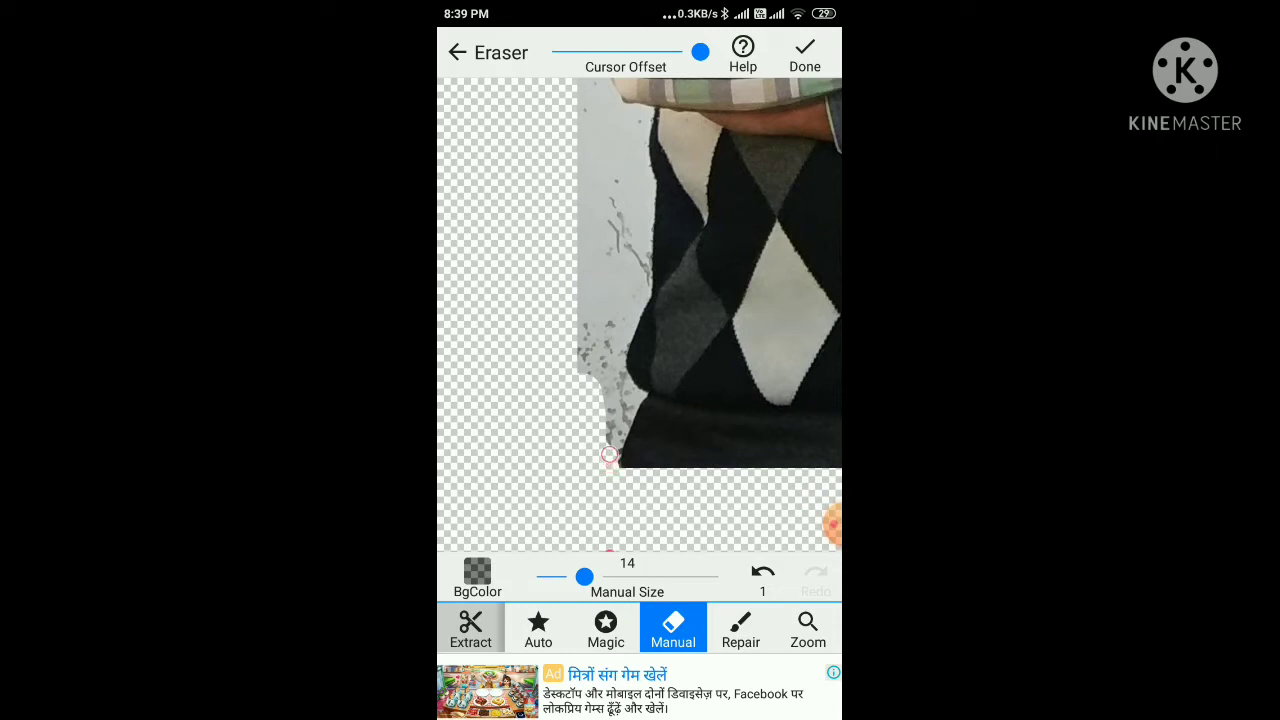
drag(611, 548, 633, 499)
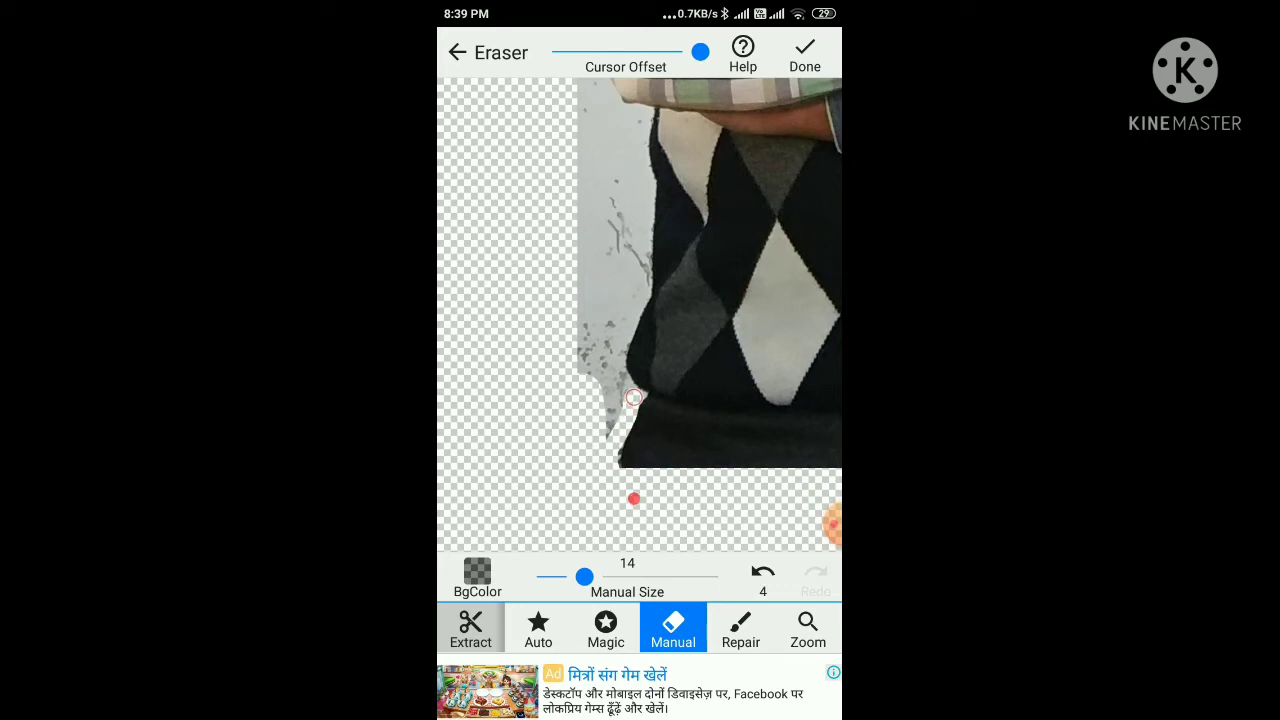
Step: Erase along the sweater edge at size 7, then a strip left of it at size 15
drag(584, 576, 558, 576)
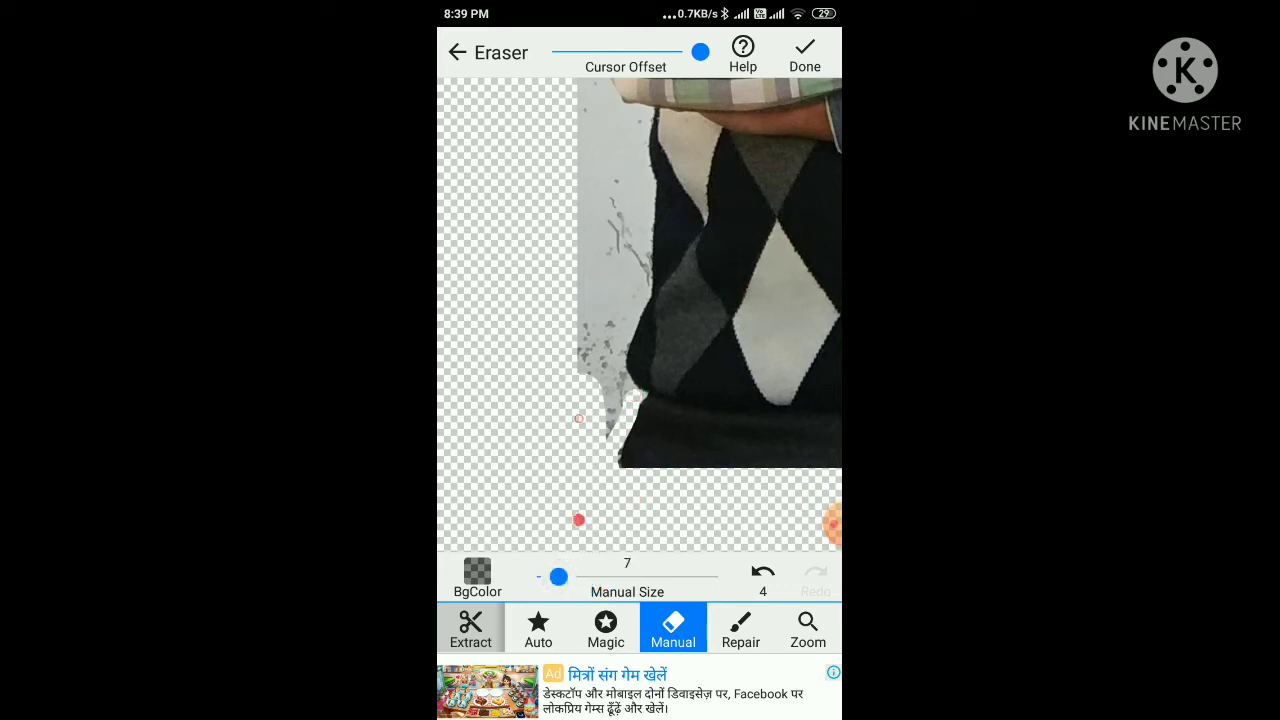
drag(578, 520, 625, 506)
drag(636, 422, 650, 310)
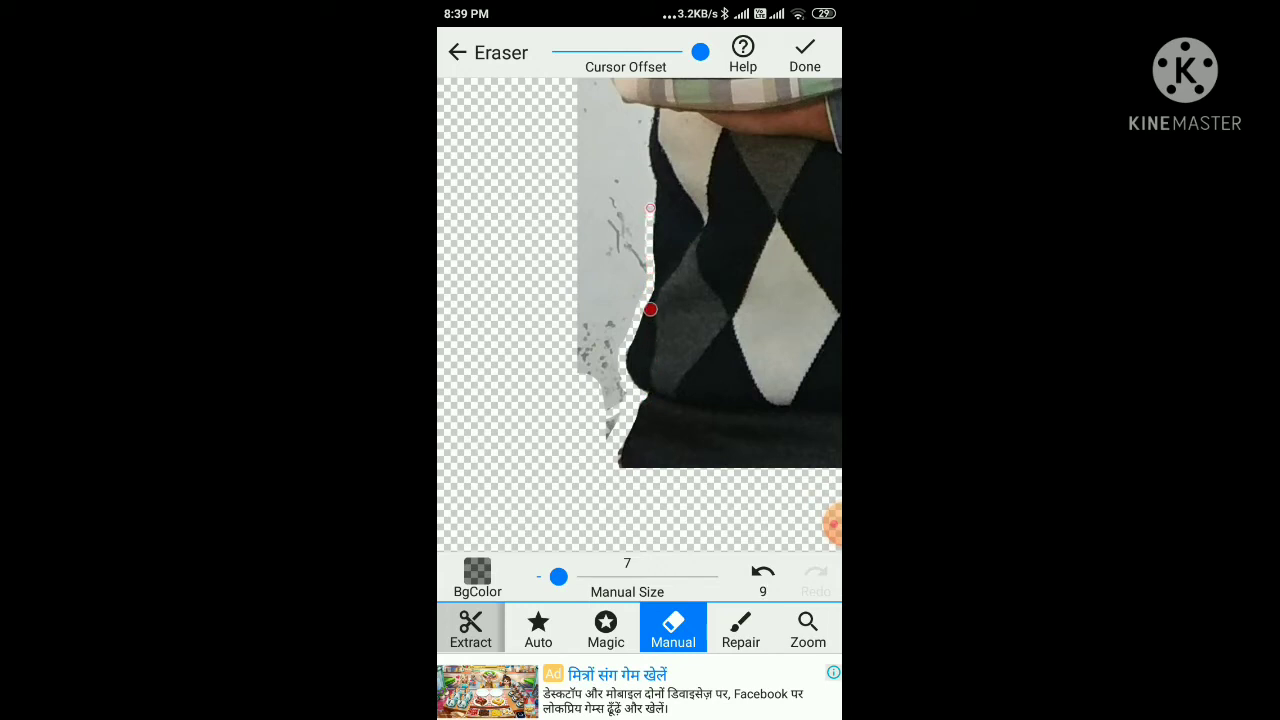
drag(558, 576, 588, 576)
mouse_move(585, 323)
mouse_down()
mouse_move(630, 368)
mouse_move(646, 284)
mouse_up()
Step: Erase the remaining grey background along the sweater and sleeve edges
drag(646, 272, 640, 259)
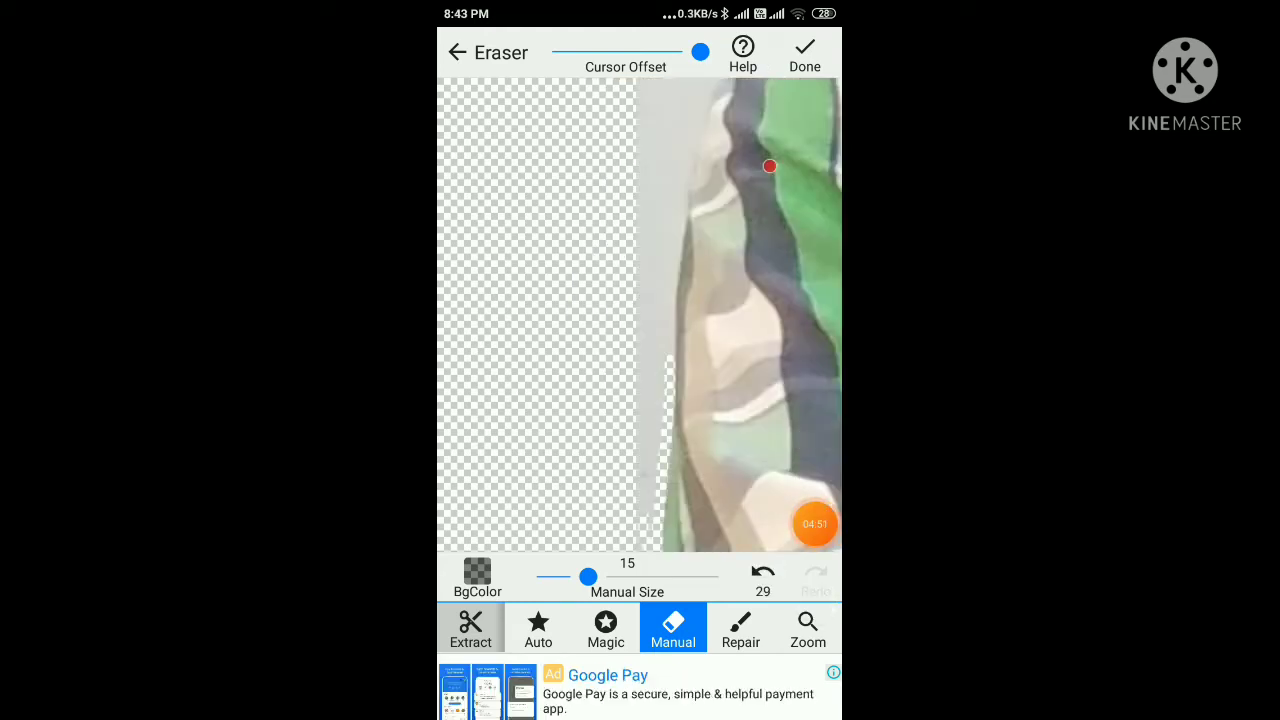
mouse_move(636, 429)
mouse_down()
mouse_move(657, 474)
mouse_move(658, 401)
mouse_up()
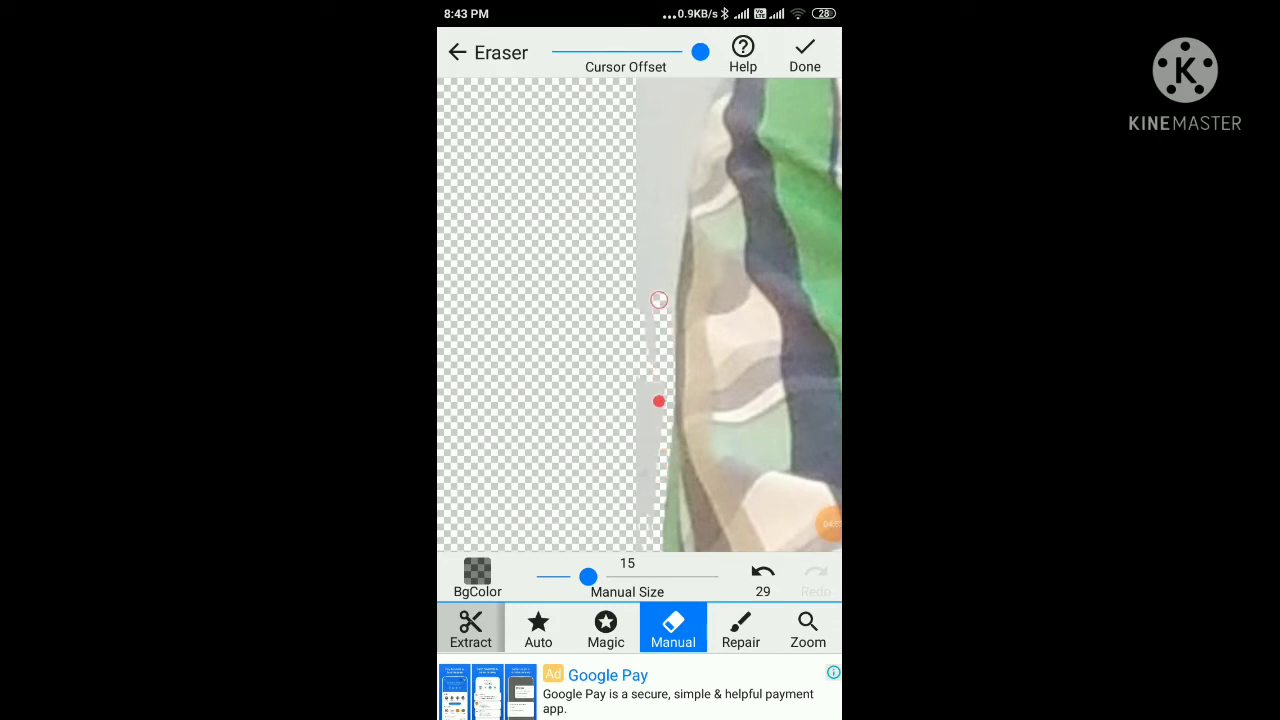
scroll(658, 463, down, 3)
scroll(658, 463, down, 3)
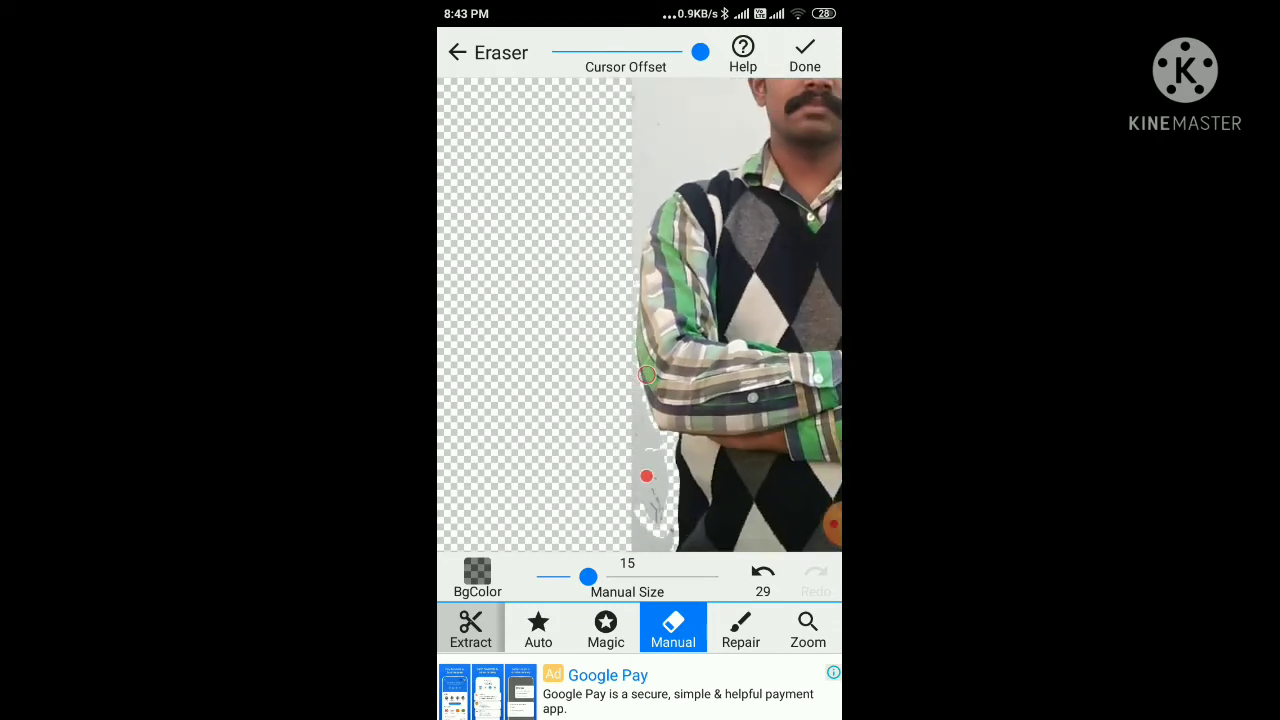
mouse_move(646, 476)
mouse_down()
mouse_move(594, 491)
mouse_move(631, 491)
mouse_move(651, 471)
mouse_move(609, 456)
mouse_up()
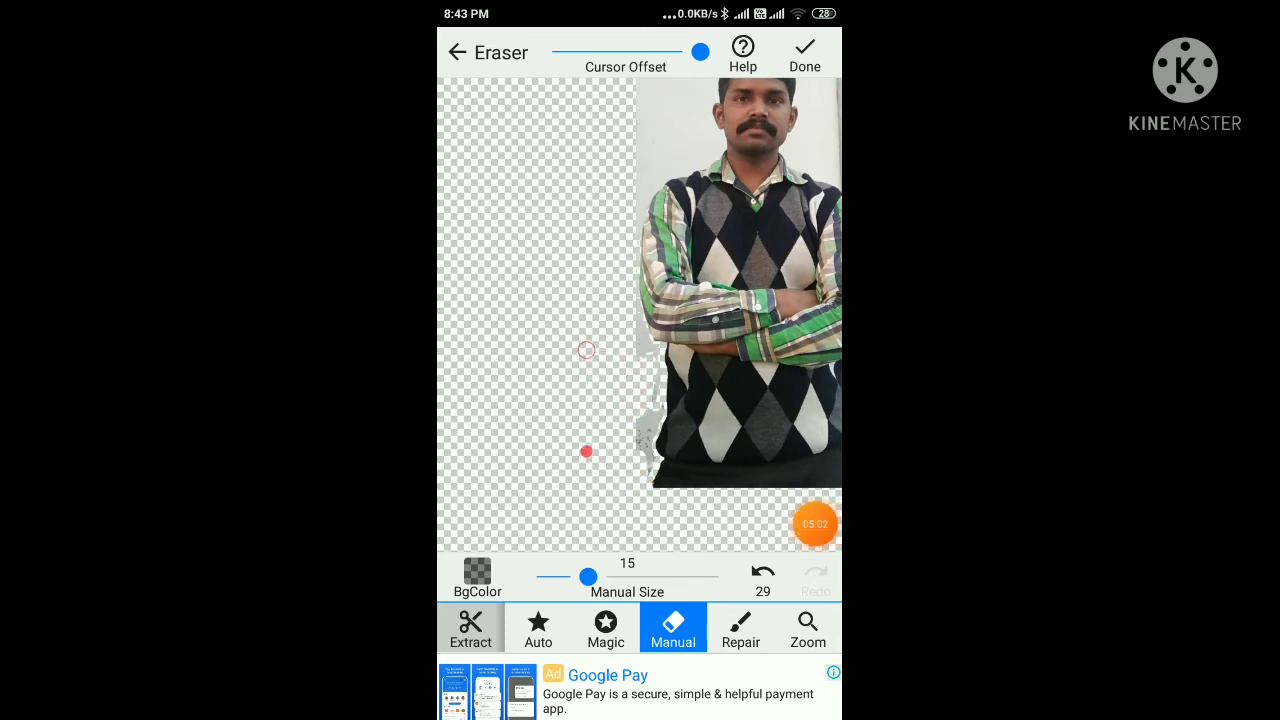
click(812, 521)
click(814, 443)
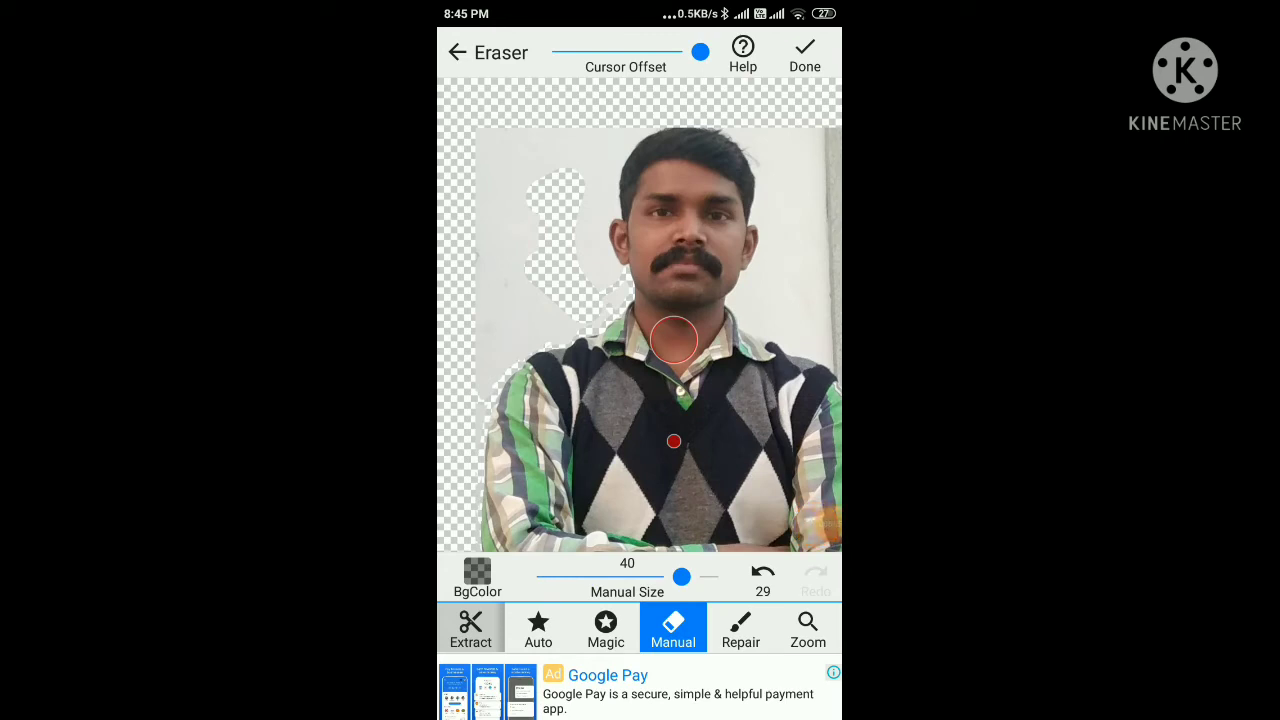
click(812, 521)
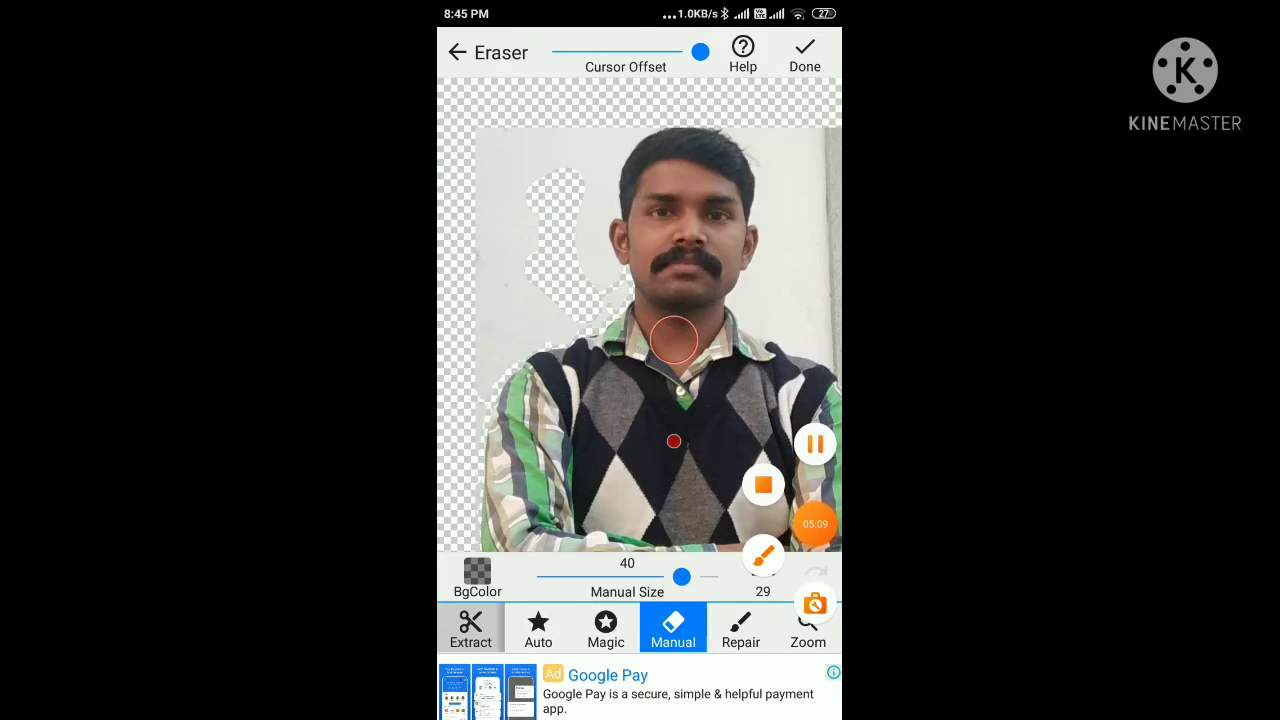
click(814, 443)
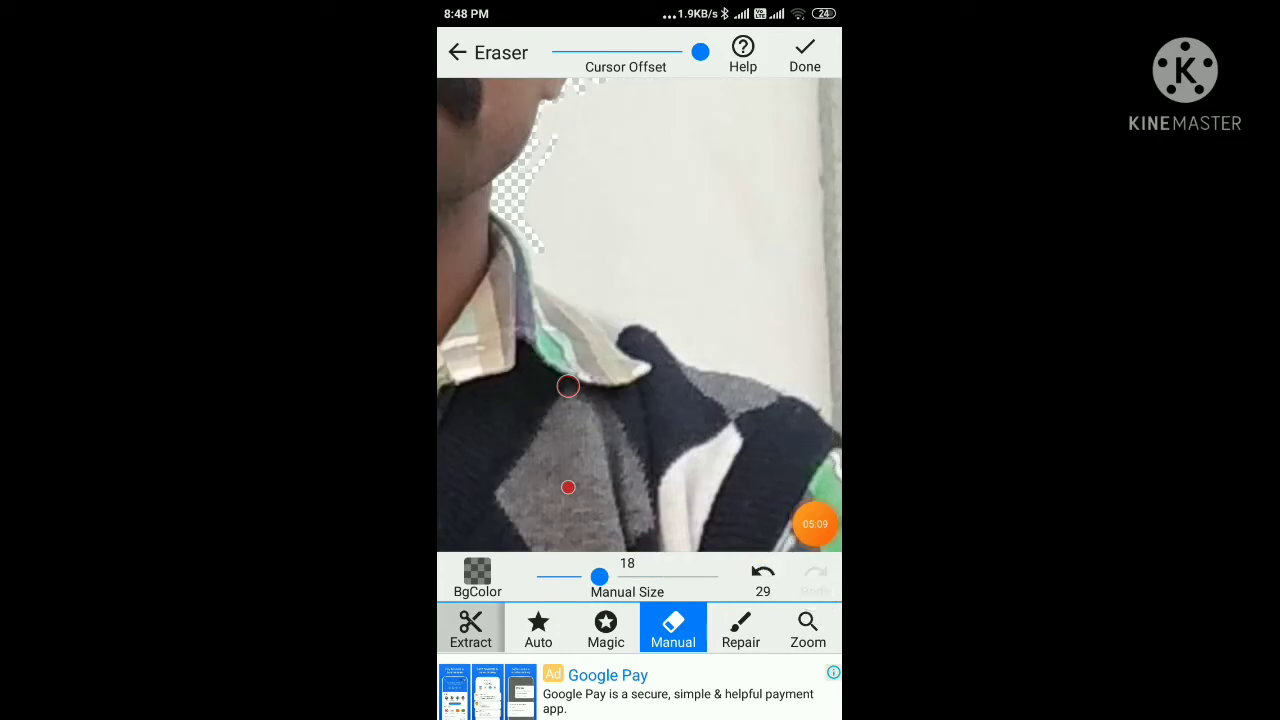
Step: Erase the wall beside the shoulder and sleeve, undoing one stray stroke, ending at eraser size 9
drag(568, 487, 635, 429)
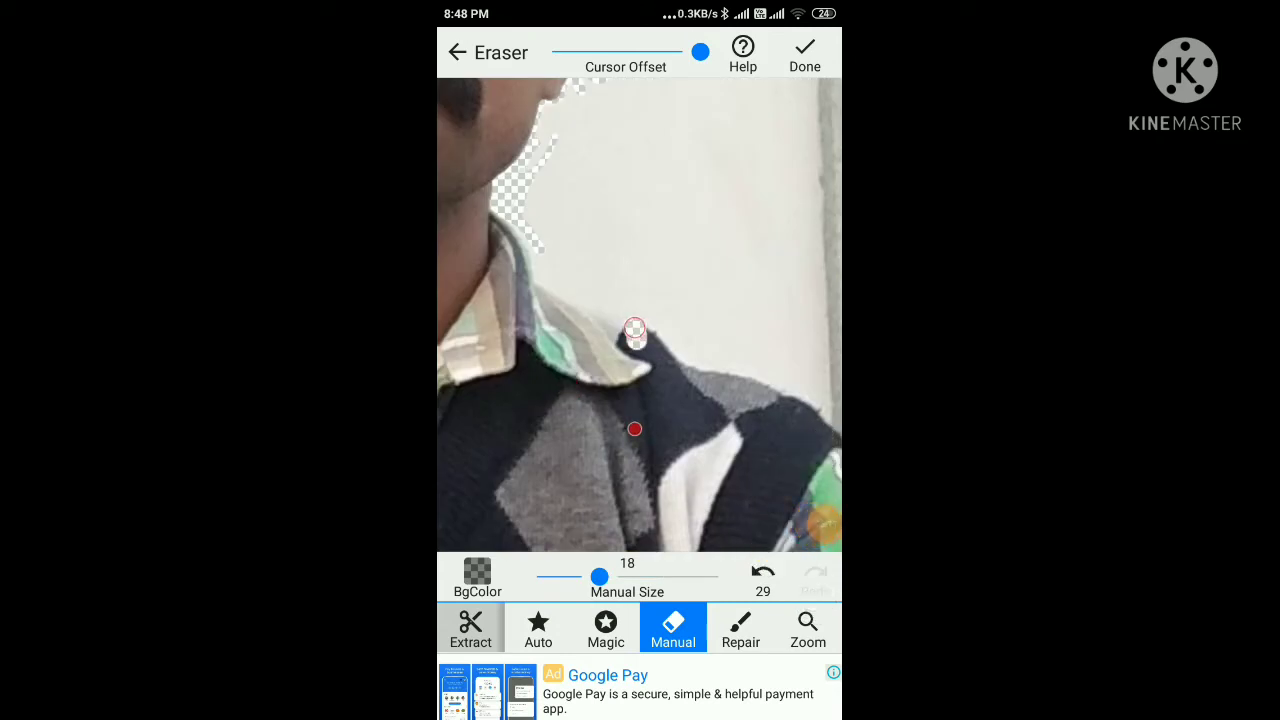
click(763, 572)
mouse_move(767, 364)
mouse_down()
mouse_move(783, 467)
mouse_move(763, 471)
mouse_move(707, 461)
mouse_move(648, 415)
mouse_move(613, 418)
mouse_move(547, 378)
mouse_move(524, 316)
mouse_move(669, 304)
mouse_up()
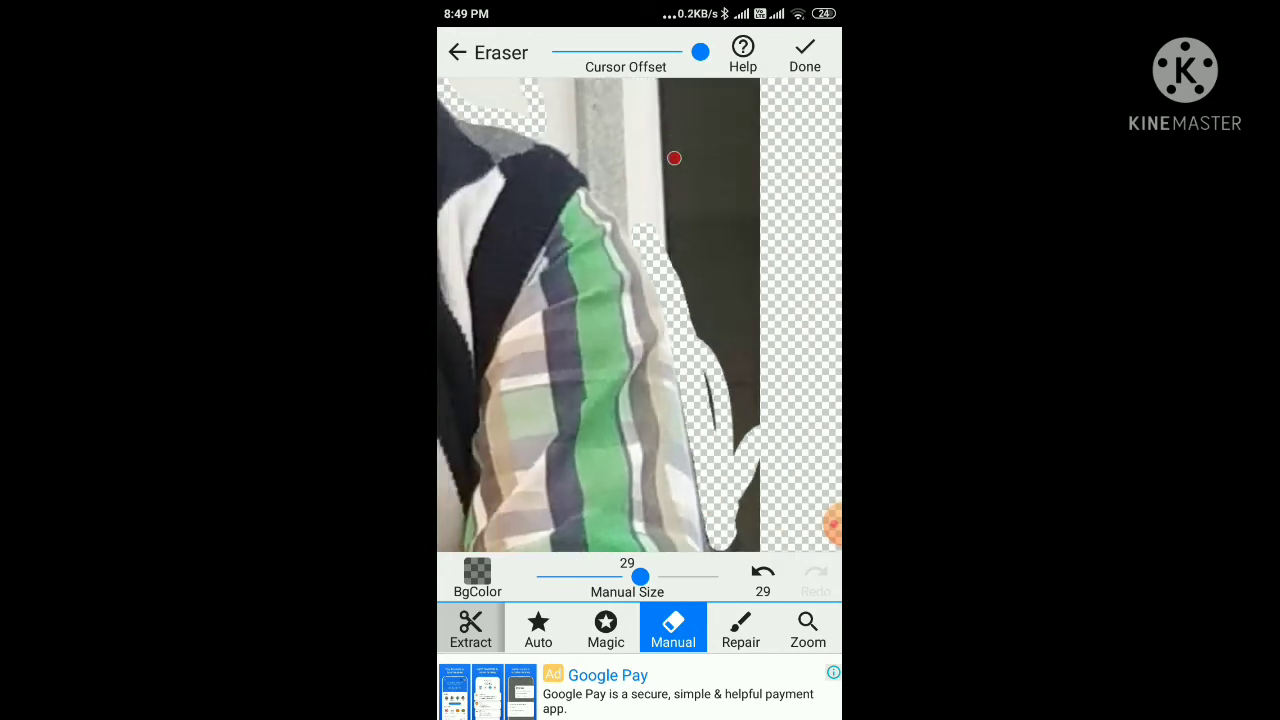
mouse_move(676, 404)
mouse_down()
mouse_move(680, 452)
mouse_move(578, 364)
mouse_move(620, 335)
mouse_move(666, 337)
mouse_move(598, 525)
mouse_up()
mouse_move(696, 515)
mouse_down()
mouse_move(677, 531)
mouse_move(645, 514)
mouse_up()
click(832, 522)
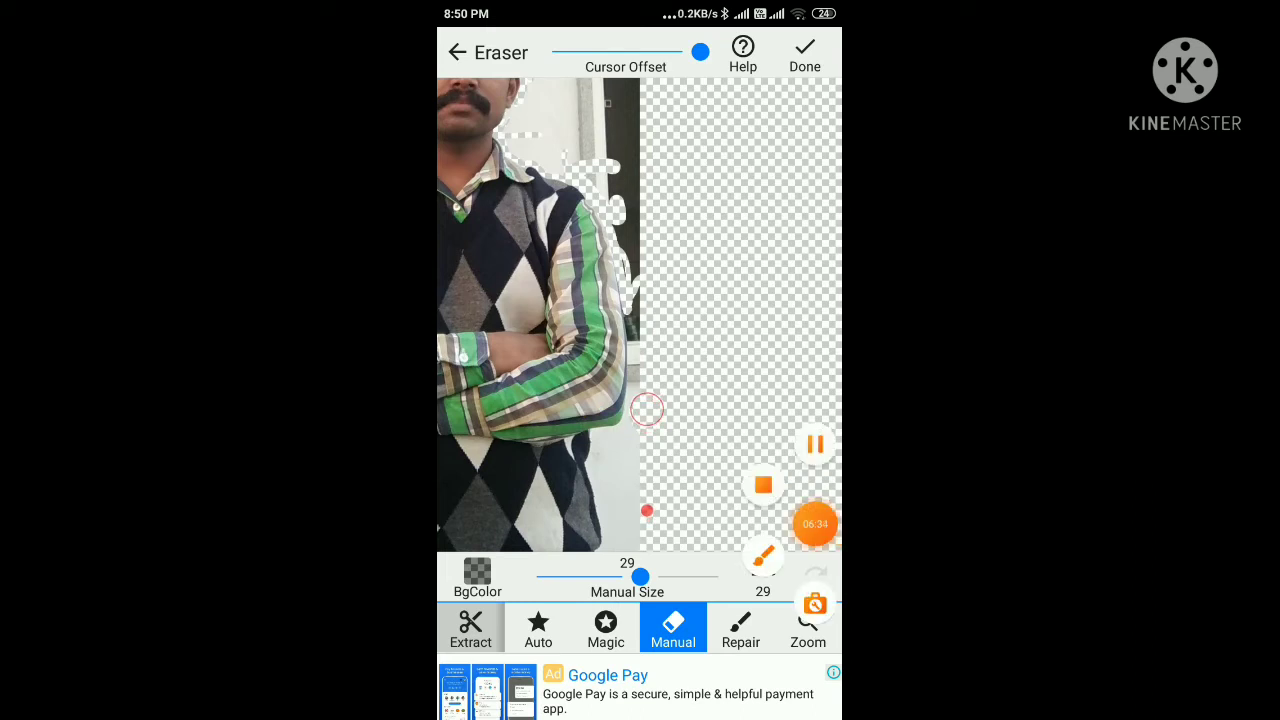
click(828, 522)
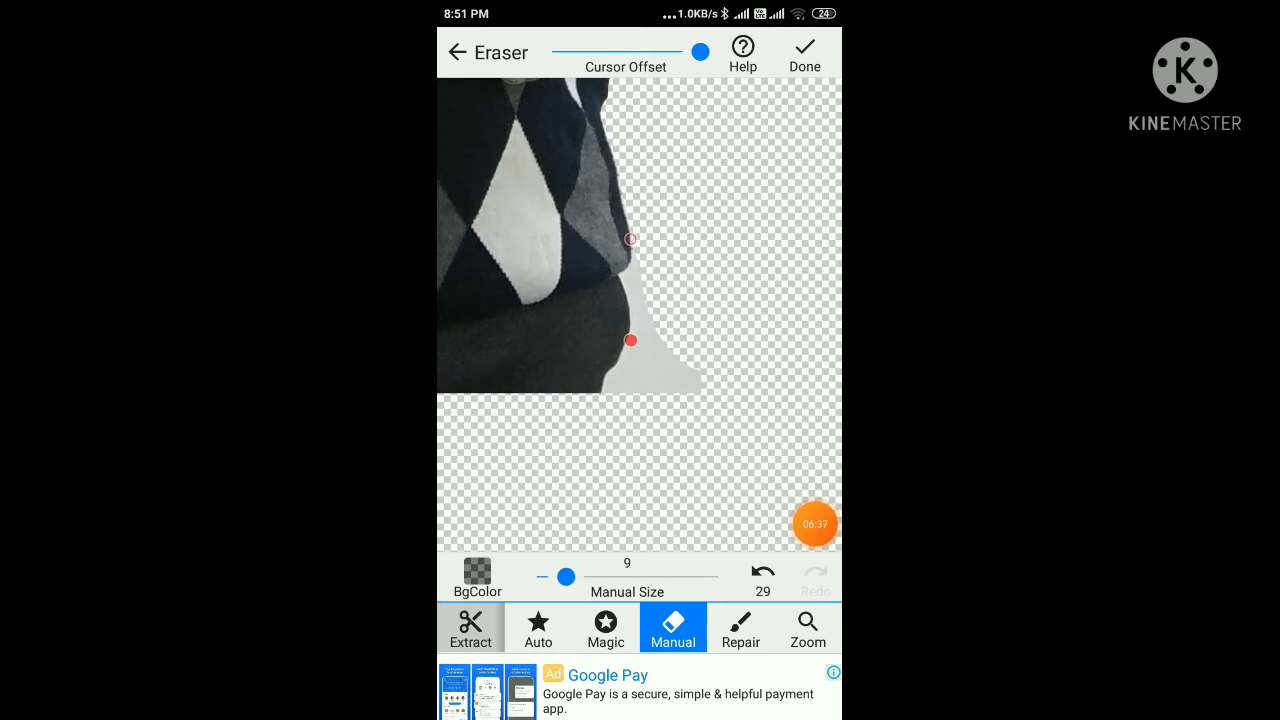
Step: Set the eraser to size 22 and clear the grey strip beside the sweater's lower-right edge
drag(566, 577, 614, 577)
drag(631, 488, 617, 514)
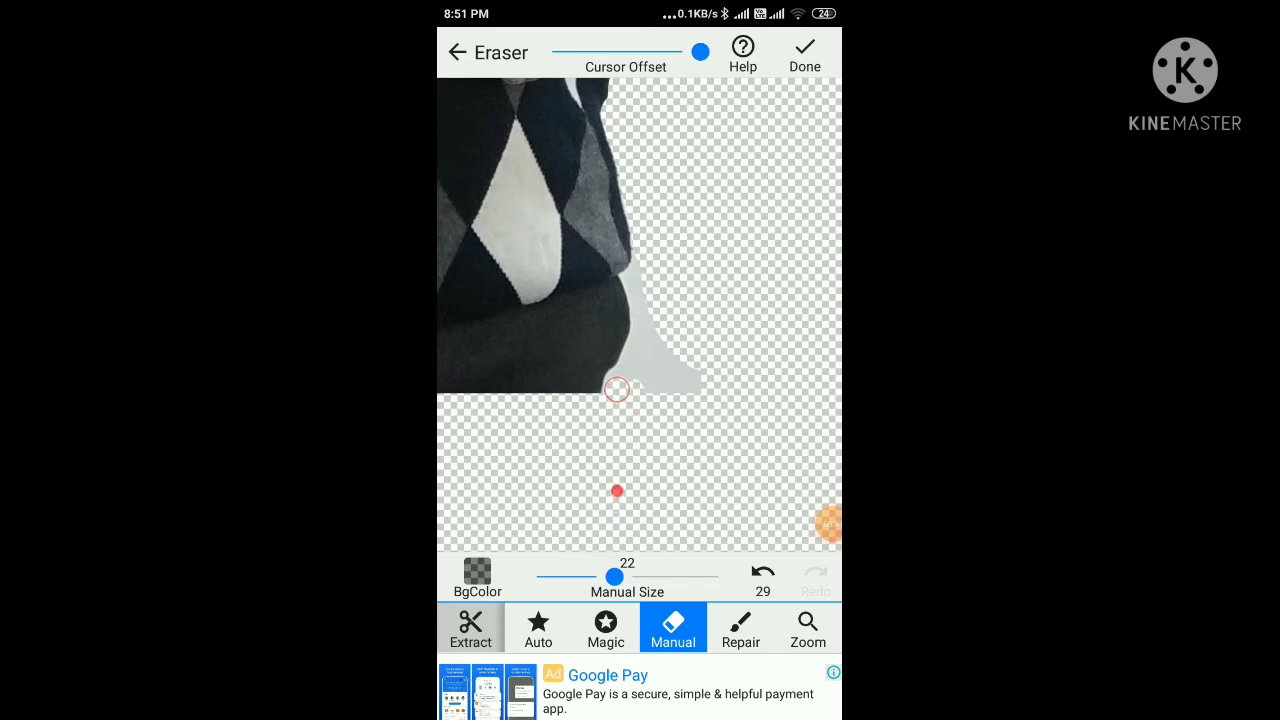
mouse_move(617, 491)
mouse_down()
mouse_move(640, 434)
mouse_move(638, 384)
mouse_up()
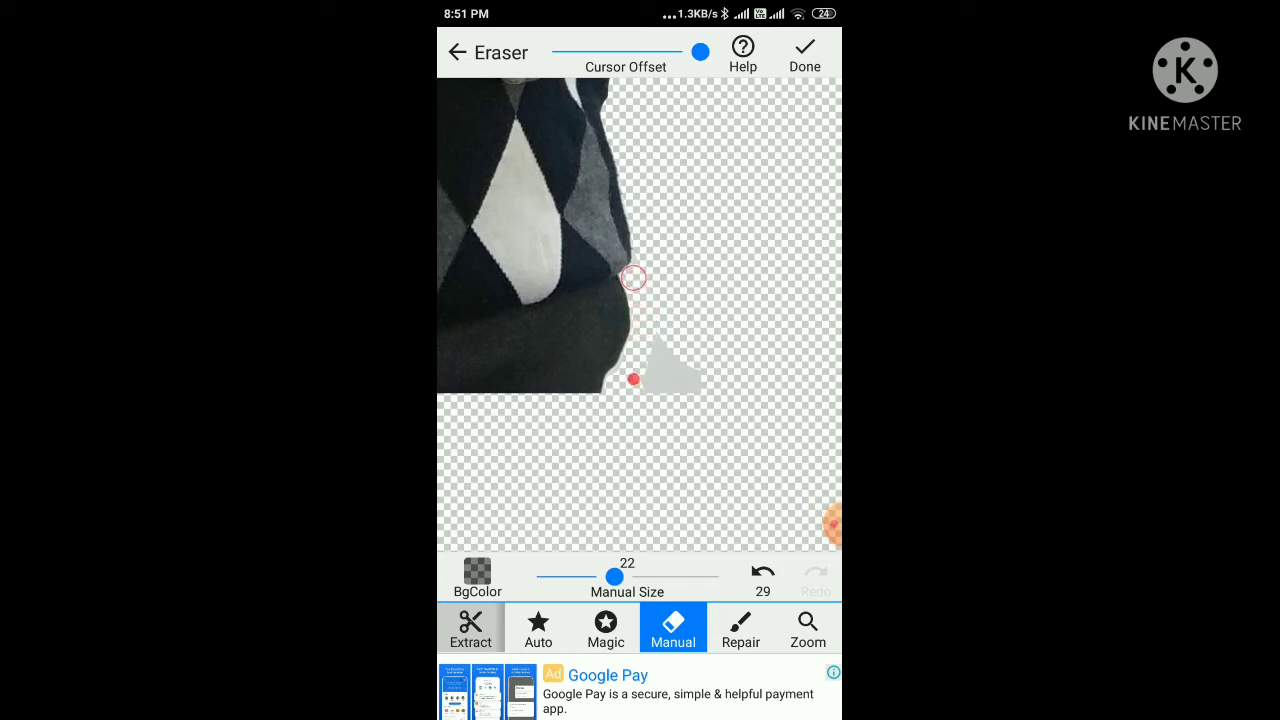
drag(640, 369, 647, 318)
Step: Erase above the sweater with a larger brush and undo the accidental stroke across its front
drag(661, 173, 743, 198)
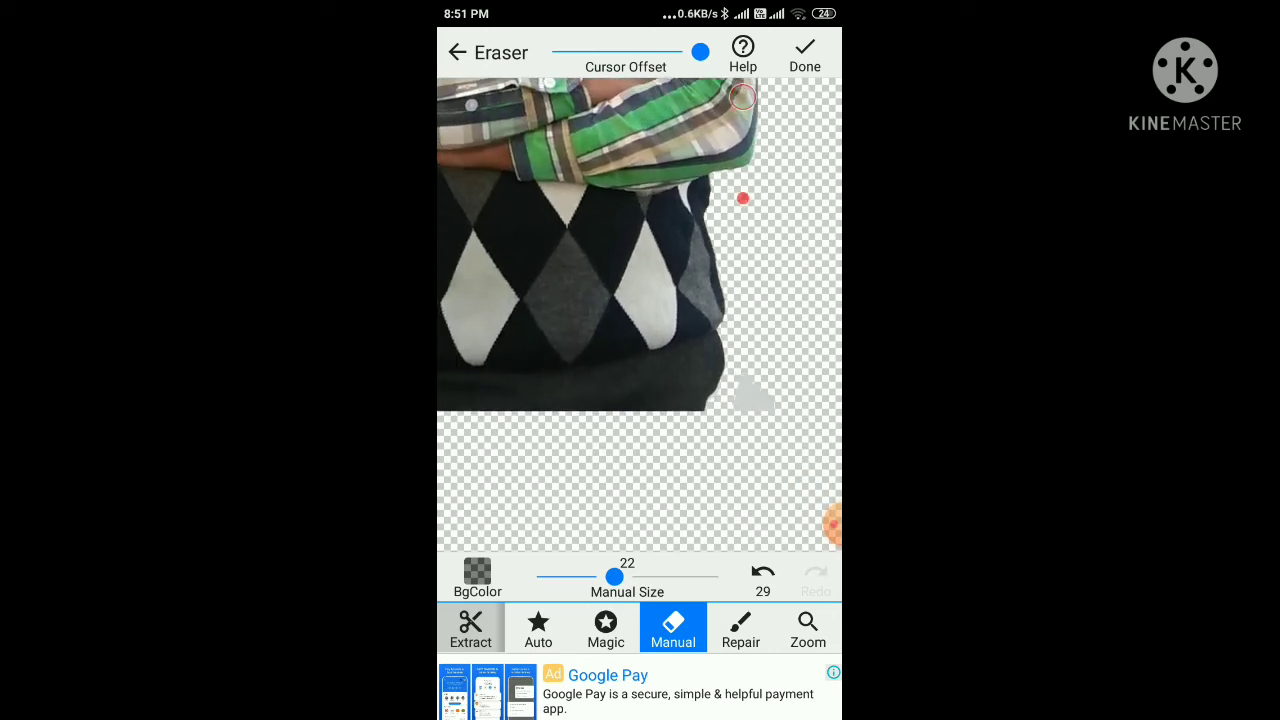
click(832, 524)
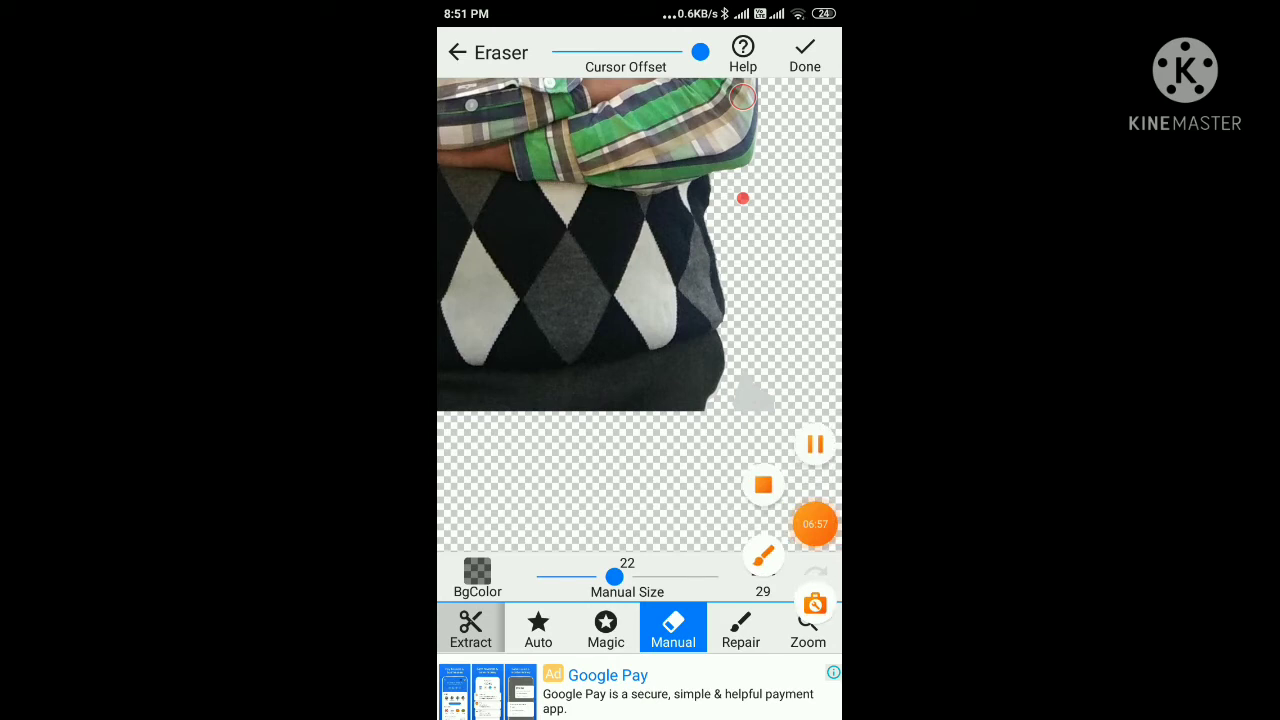
mouse_move(540, 270)
mouse_down()
mouse_move(583, 397)
mouse_move(624, 418)
mouse_up()
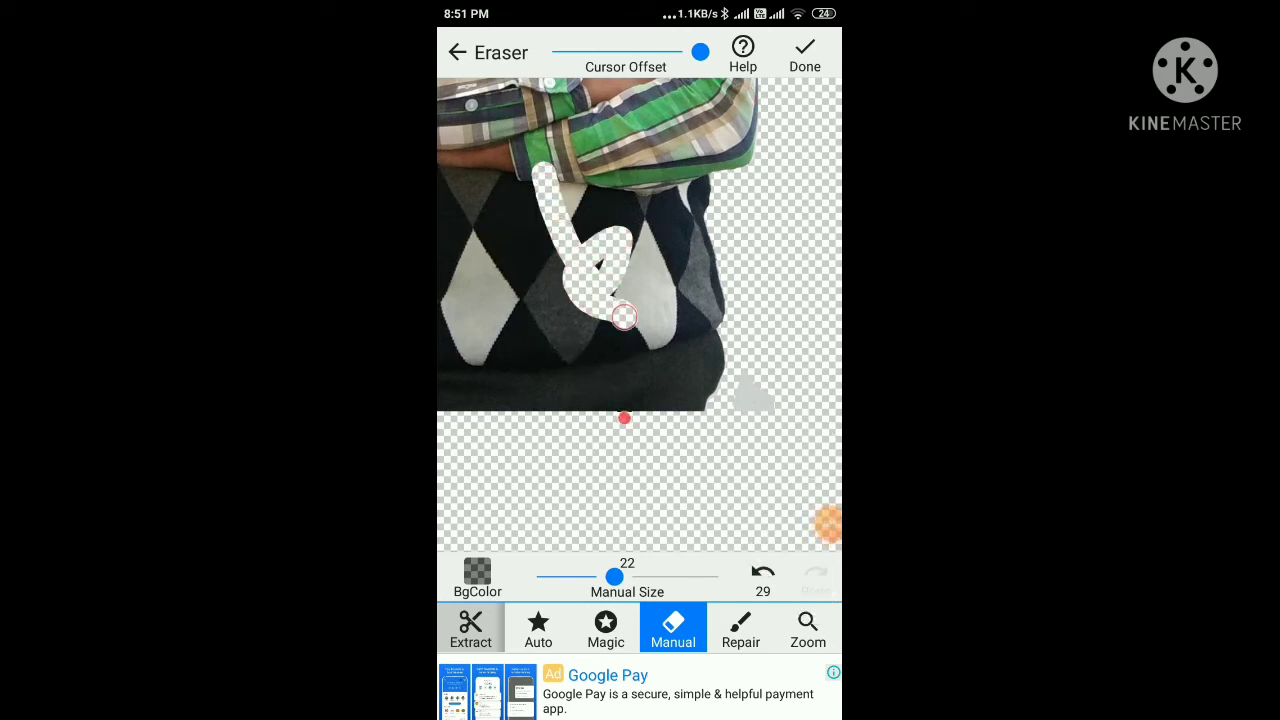
mouse_move(828, 524)
mouse_down()
mouse_move(814, 523)
mouse_move(766, 586)
mouse_move(752, 576)
mouse_move(763, 546)
mouse_move(734, 574)
mouse_move(749, 580)
mouse_move(811, 492)
mouse_up()
click(762, 572)
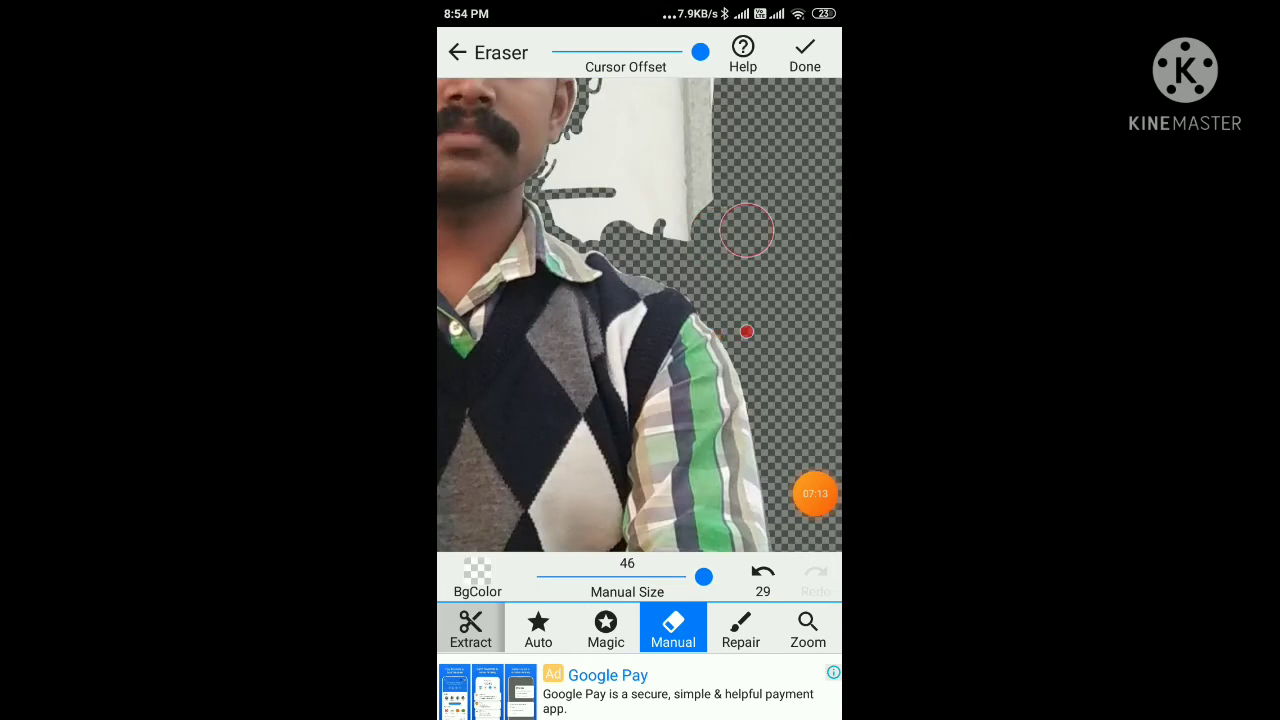
Step: Clear the remaining white background beside the collar and neck, then finish erasing
mouse_move(747, 331)
mouse_down()
mouse_move(601, 323)
mouse_move(568, 300)
mouse_up()
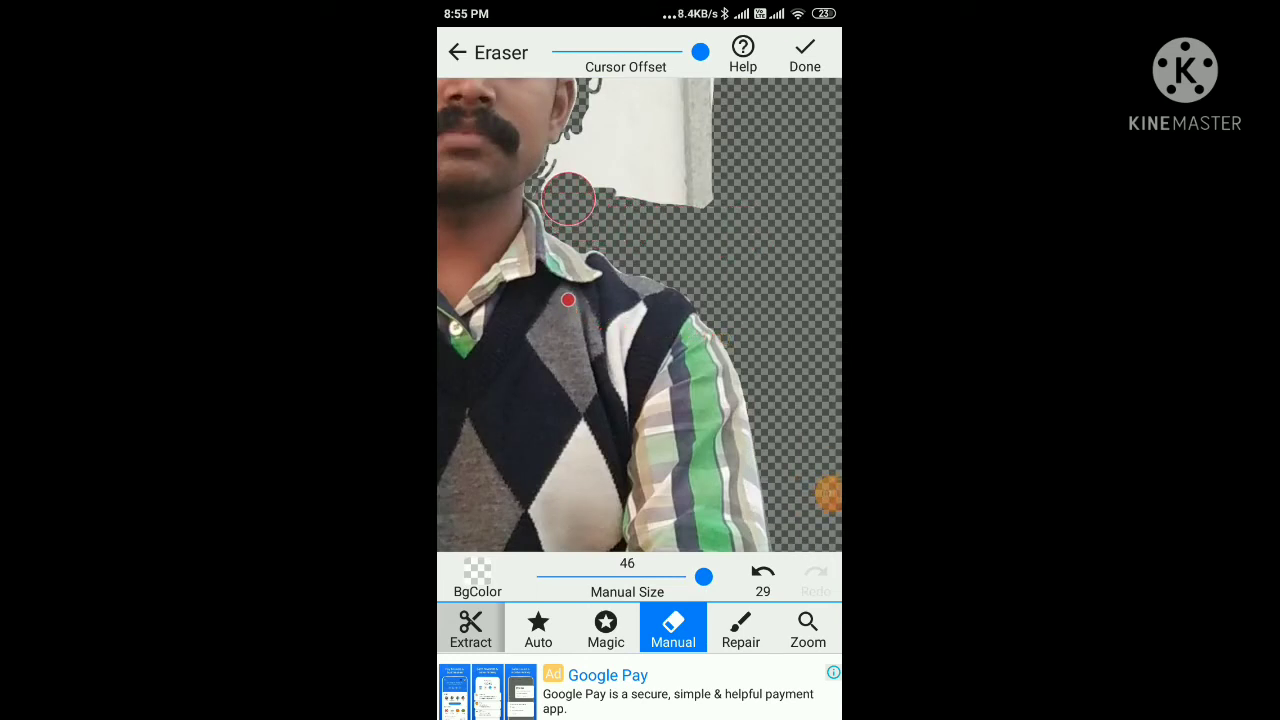
scroll(593, 165, up, 5)
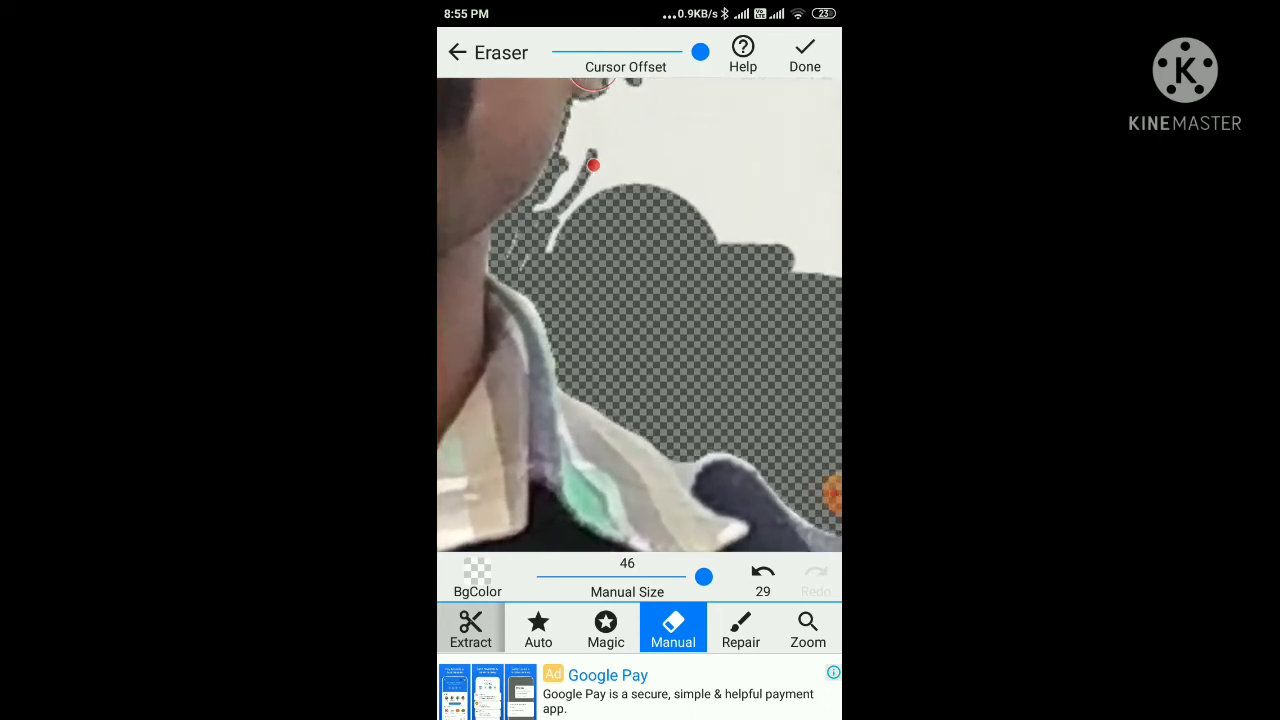
drag(593, 165, 600, 349)
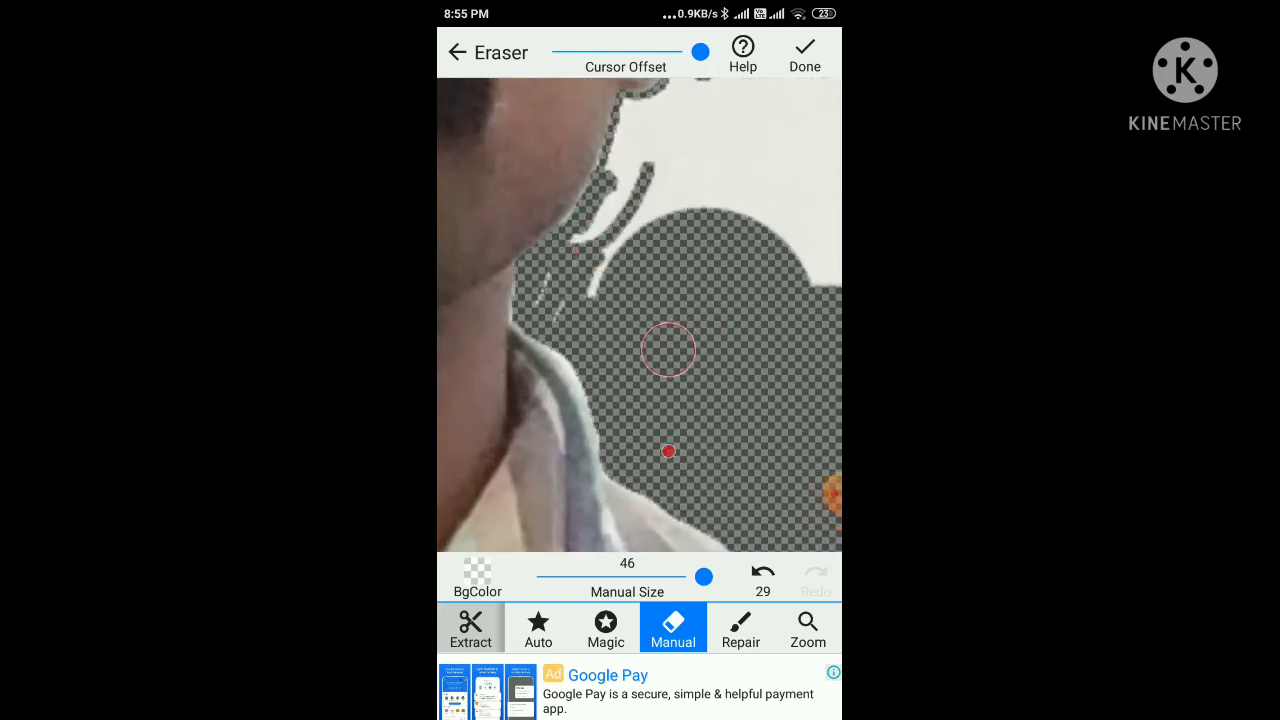
mouse_move(669, 451)
mouse_down()
mouse_move(555, 405)
mouse_move(586, 366)
mouse_move(597, 409)
mouse_move(580, 391)
mouse_move(592, 352)
mouse_up()
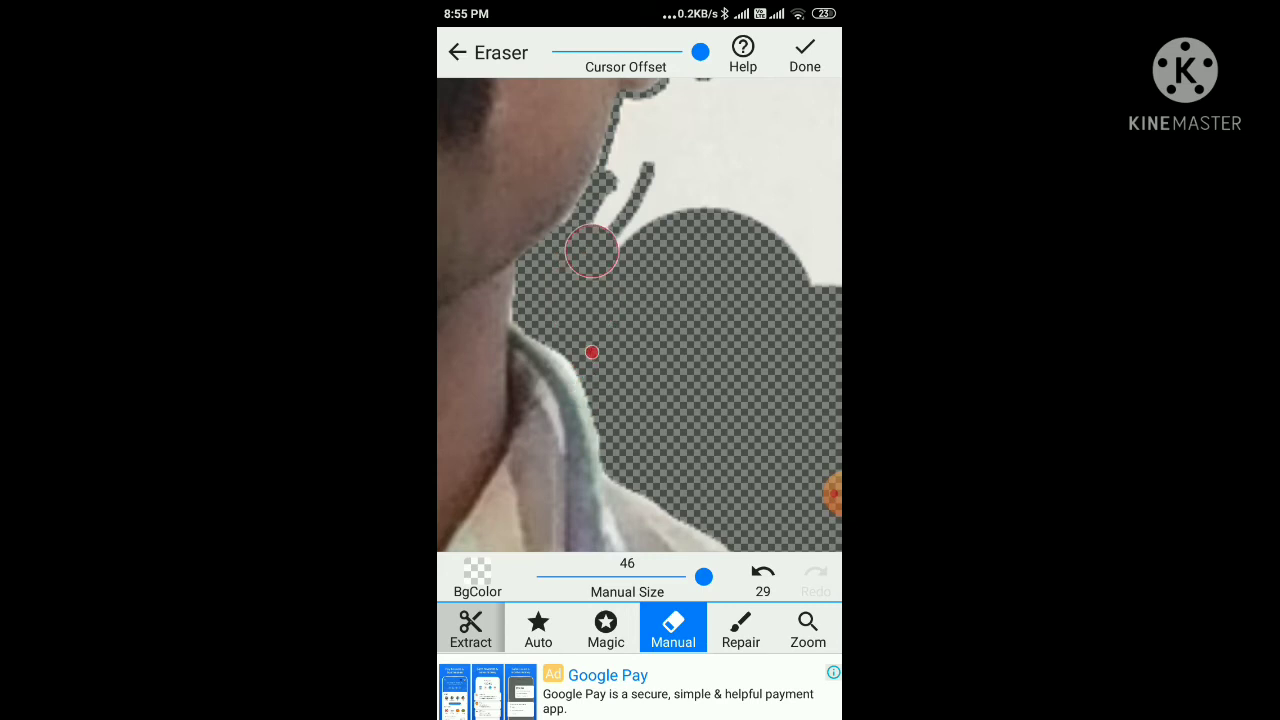
click(805, 55)
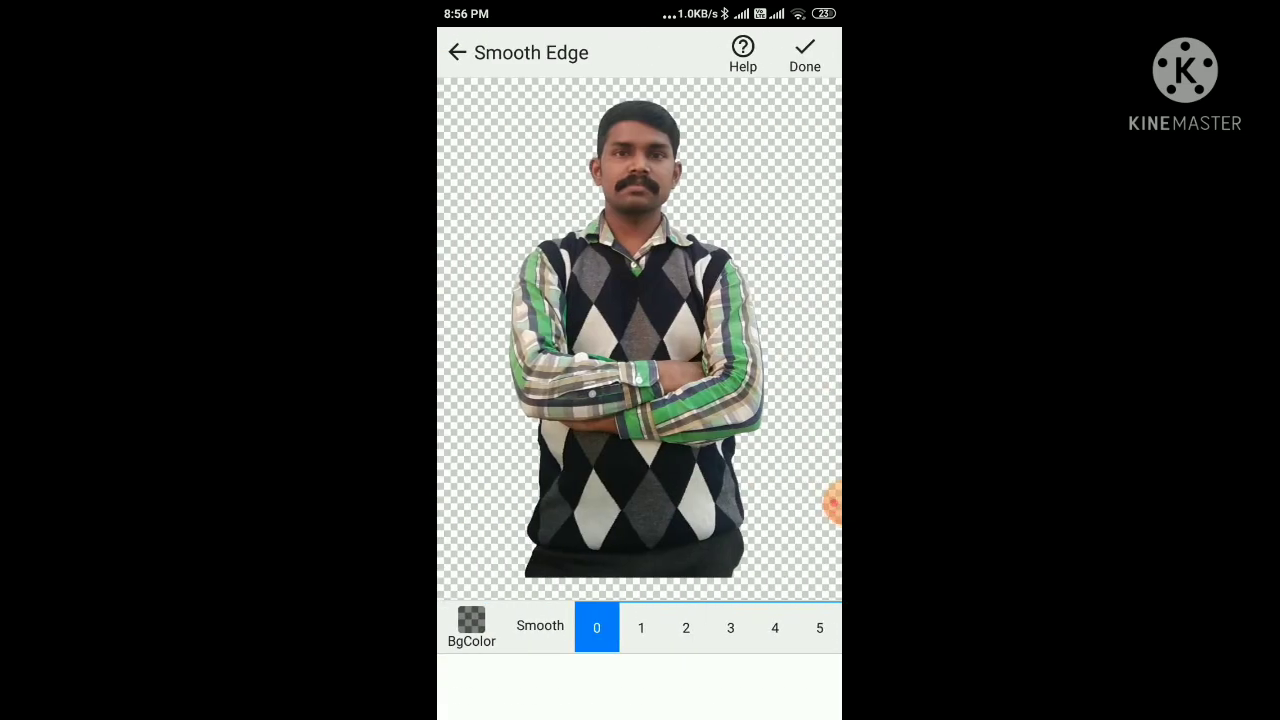
Step: Preview Smooth levels 5 down to 0, settle on 0, and return to the Eraser
click(819, 627)
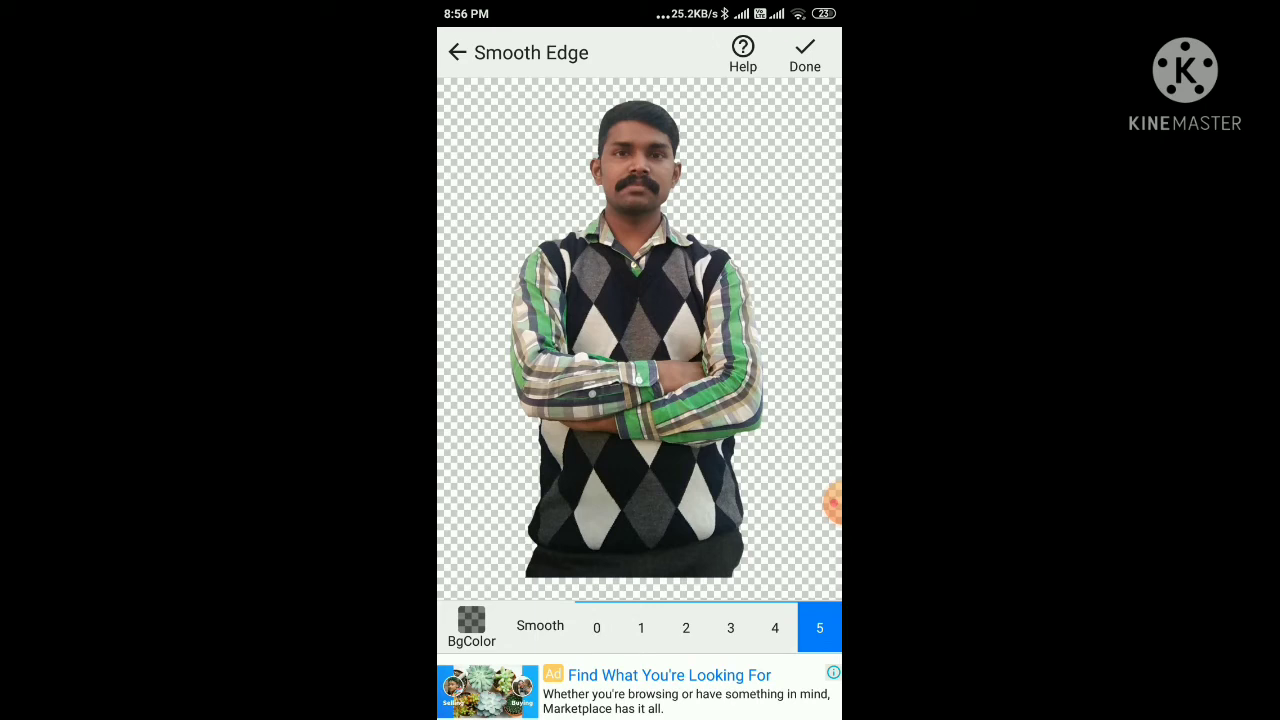
click(775, 627)
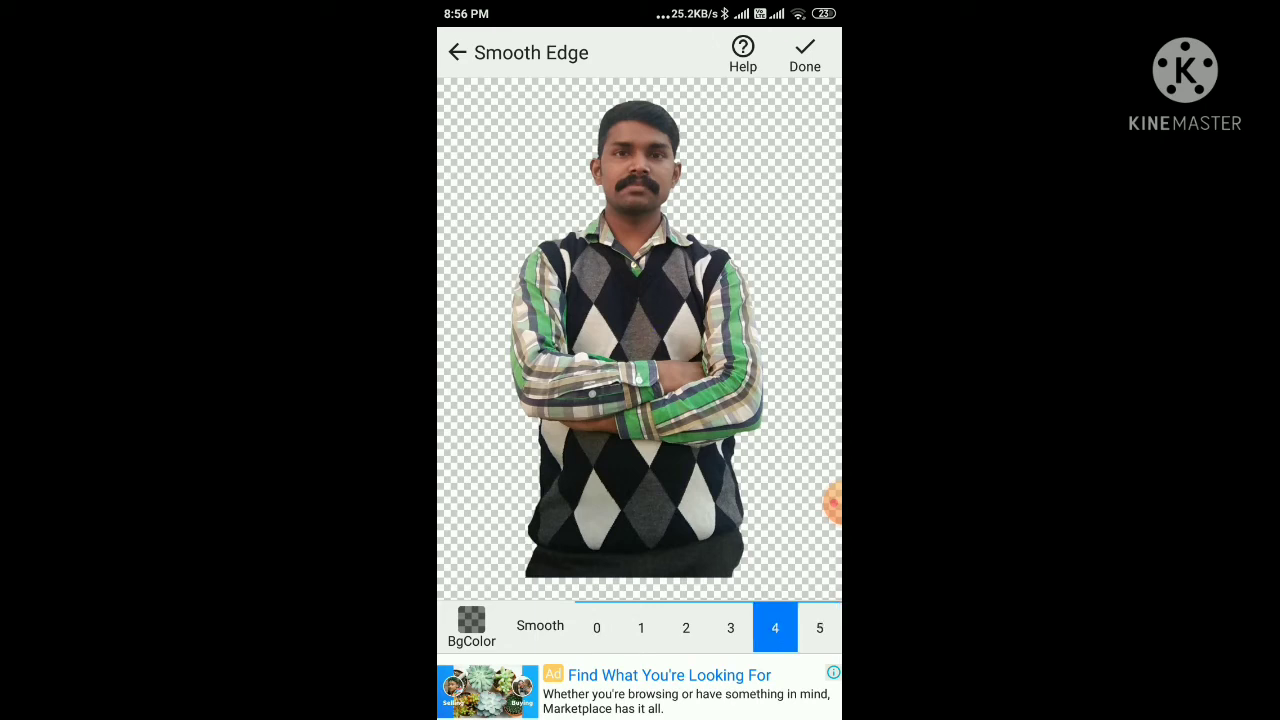
click(730, 627)
click(686, 627)
click(641, 627)
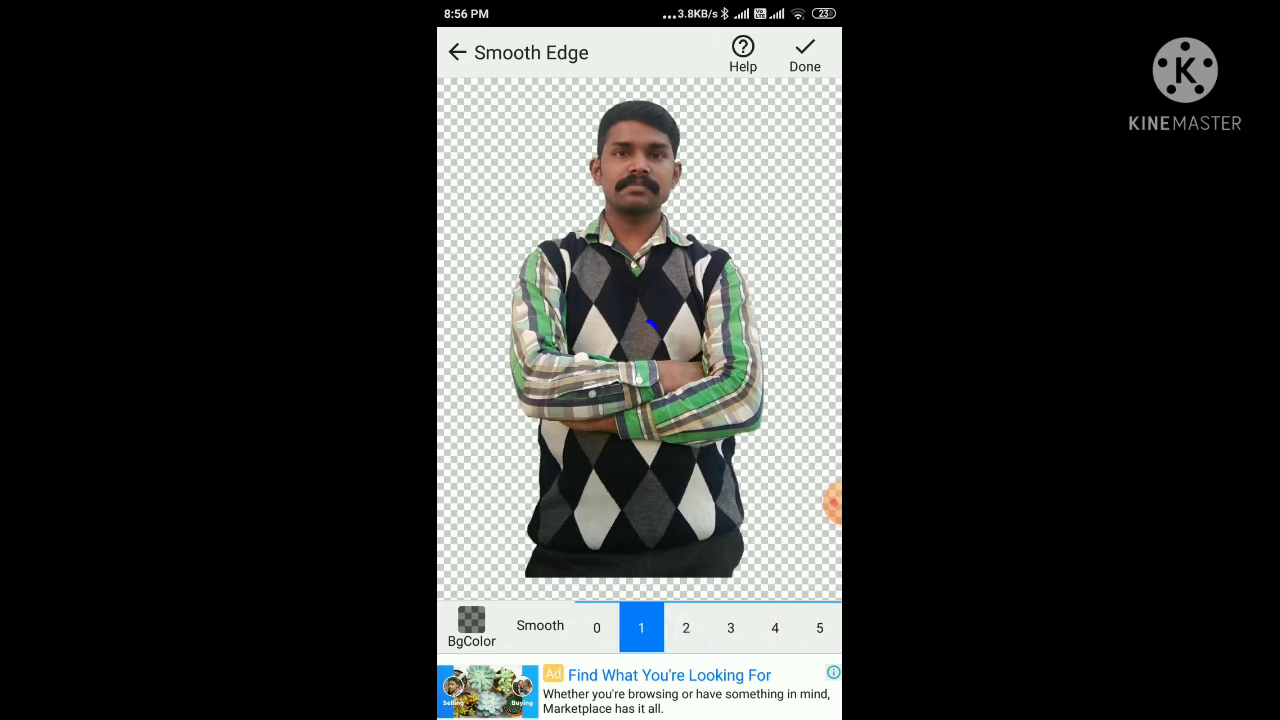
click(596, 627)
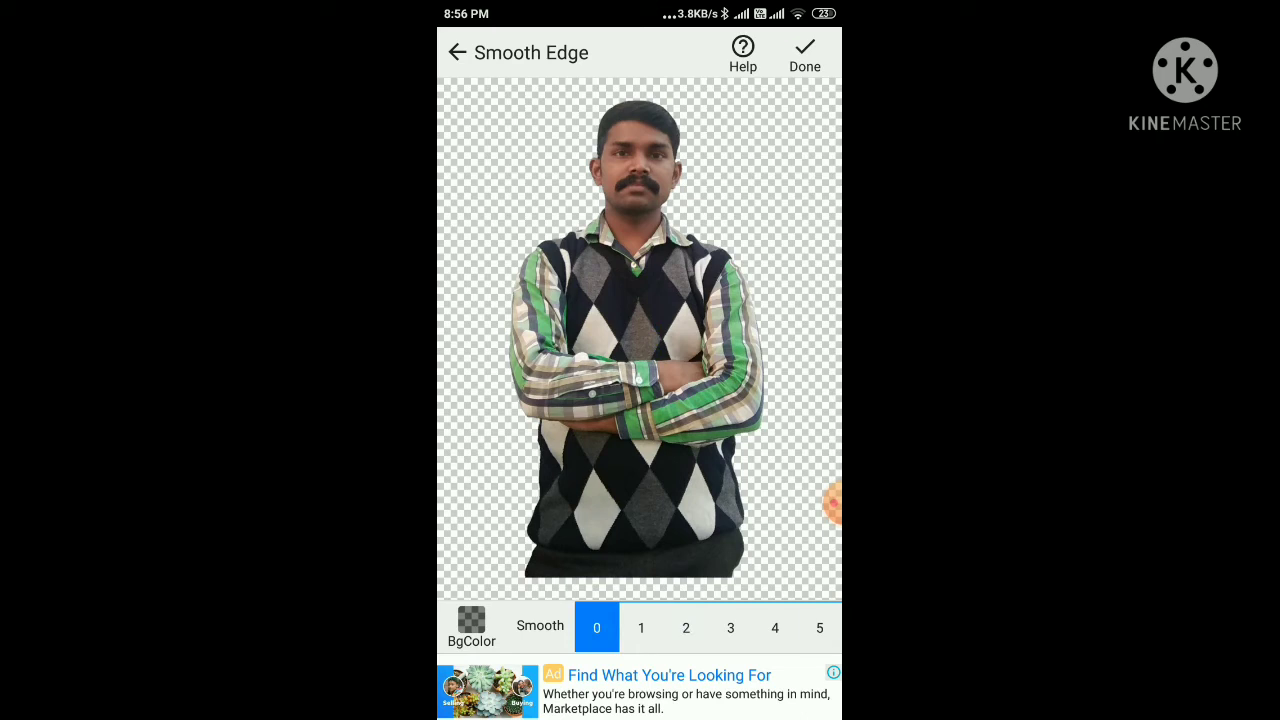
click(819, 627)
click(596, 627)
click(457, 52)
click(830, 503)
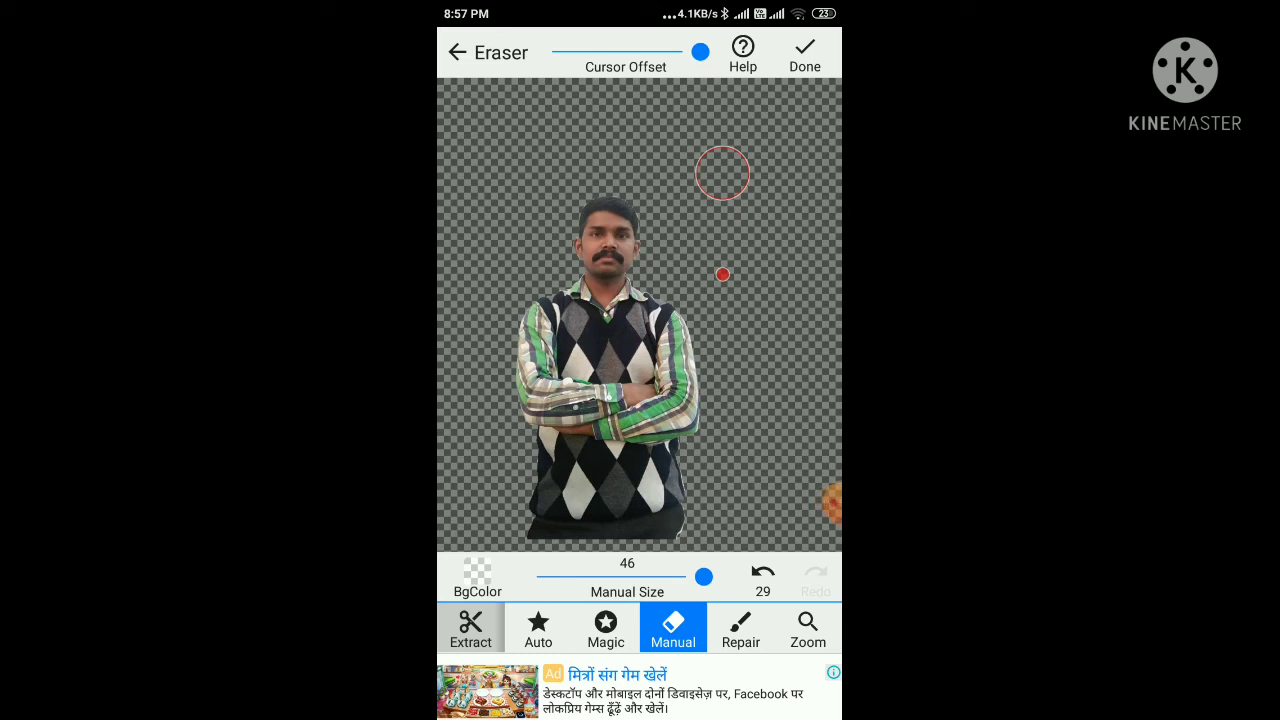
Step: Return from the Eraser to Smooth Edge without changing the cut-out
mouse_move(830, 503)
mouse_down()
mouse_move(794, 220)
mouse_move(808, 34)
mouse_move(794, 117)
mouse_move(806, 466)
mouse_up()
click(815, 470)
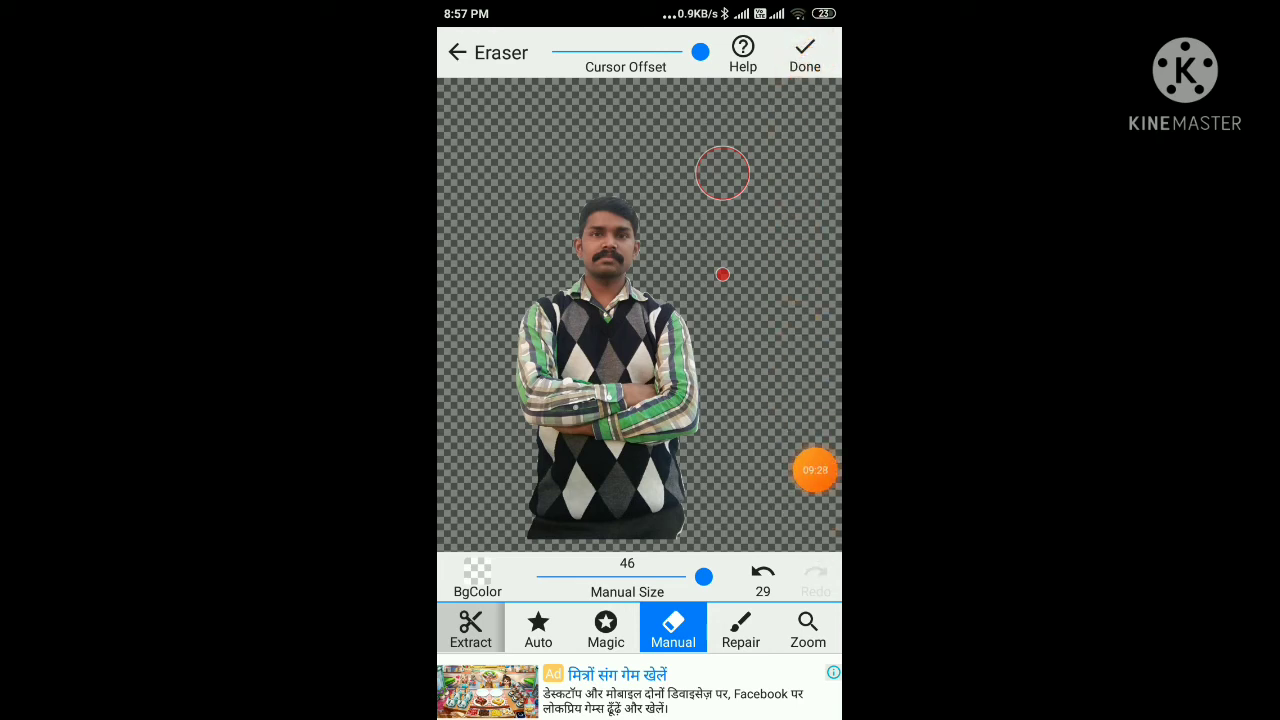
click(805, 56)
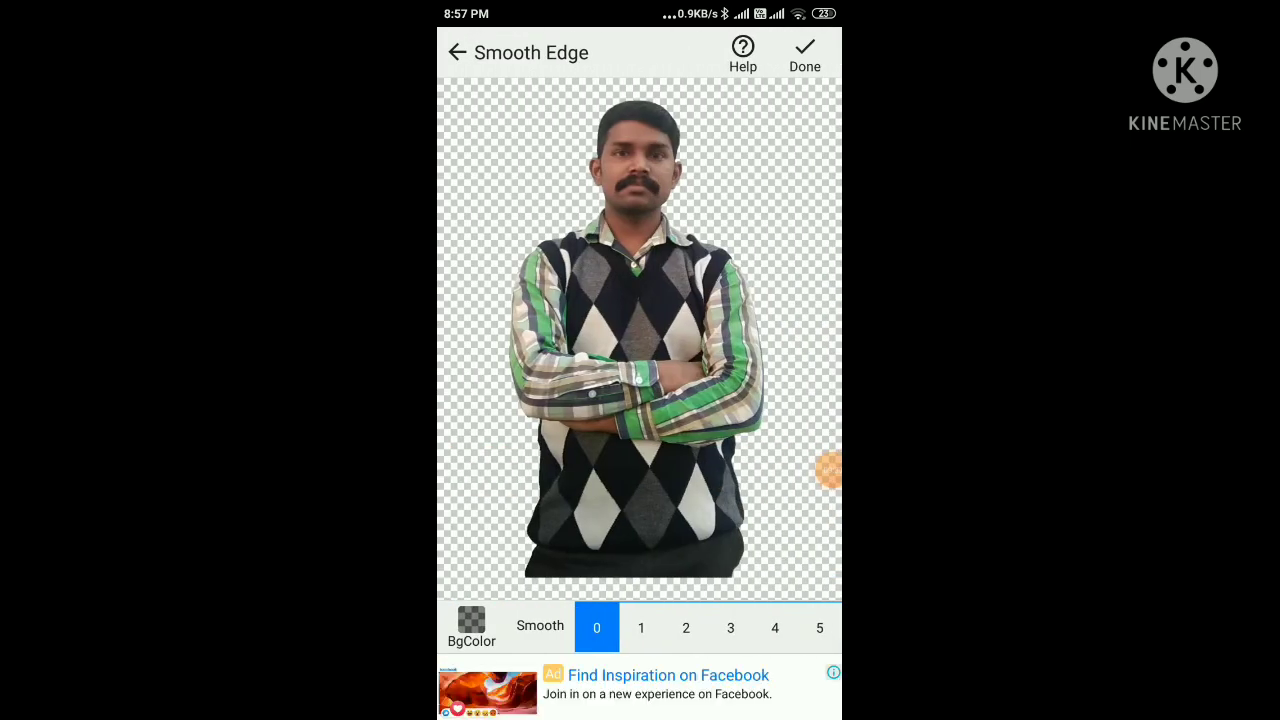
Step: Preview smoothing levels 4 and 5, keep 0, and place the slightly shrunk man on the garden
mouse_move(829, 470)
mouse_down()
mouse_move(800, 574)
mouse_move(808, 626)
mouse_move(642, 628)
mouse_move(789, 634)
mouse_move(811, 603)
mouse_move(815, 470)
mouse_up()
click(775, 627)
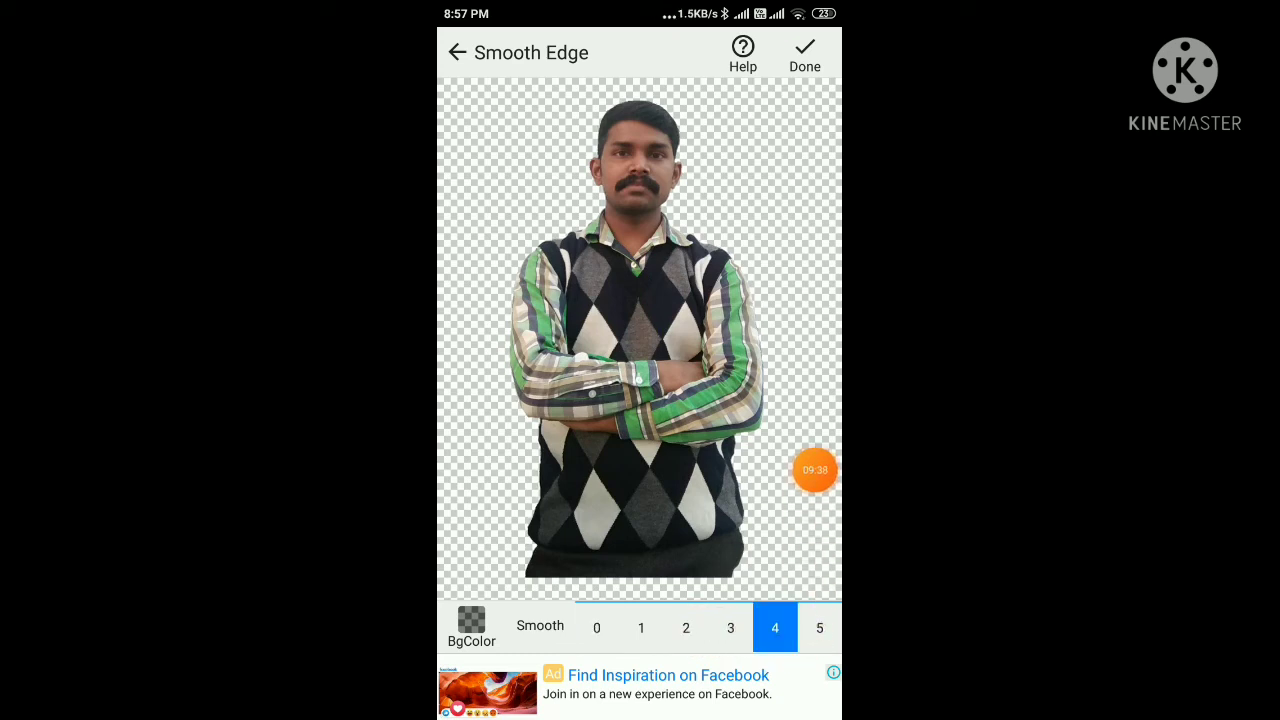
click(819, 627)
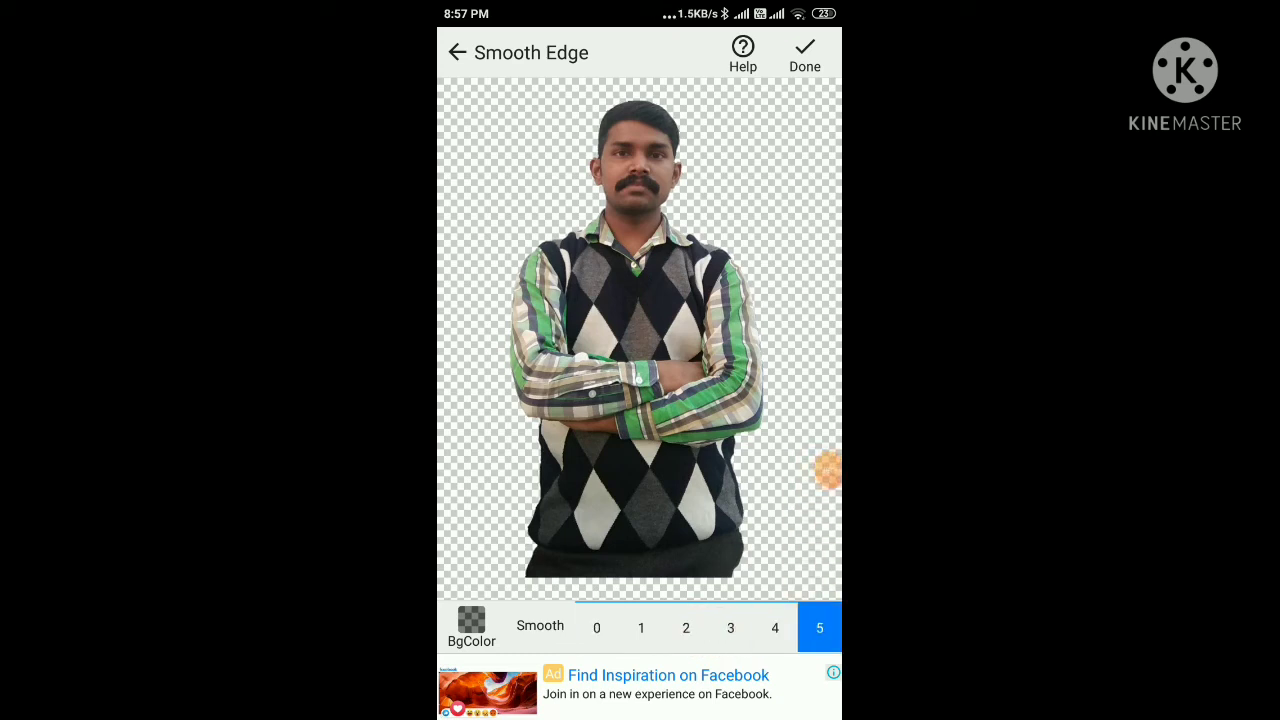
click(596, 627)
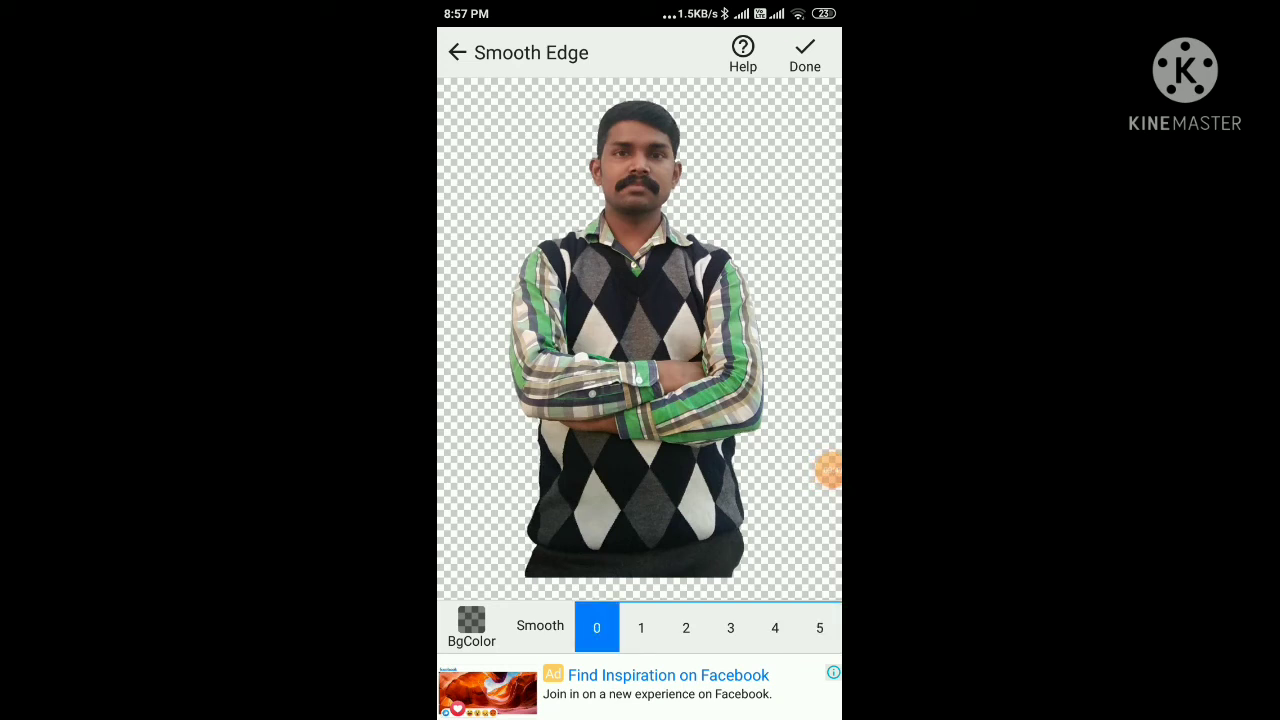
mouse_move(832, 470)
mouse_down()
mouse_move(806, 403)
mouse_move(788, 63)
mouse_move(797, 71)
mouse_move(803, 37)
mouse_move(789, 286)
mouse_move(811, 354)
mouse_up()
click(805, 55)
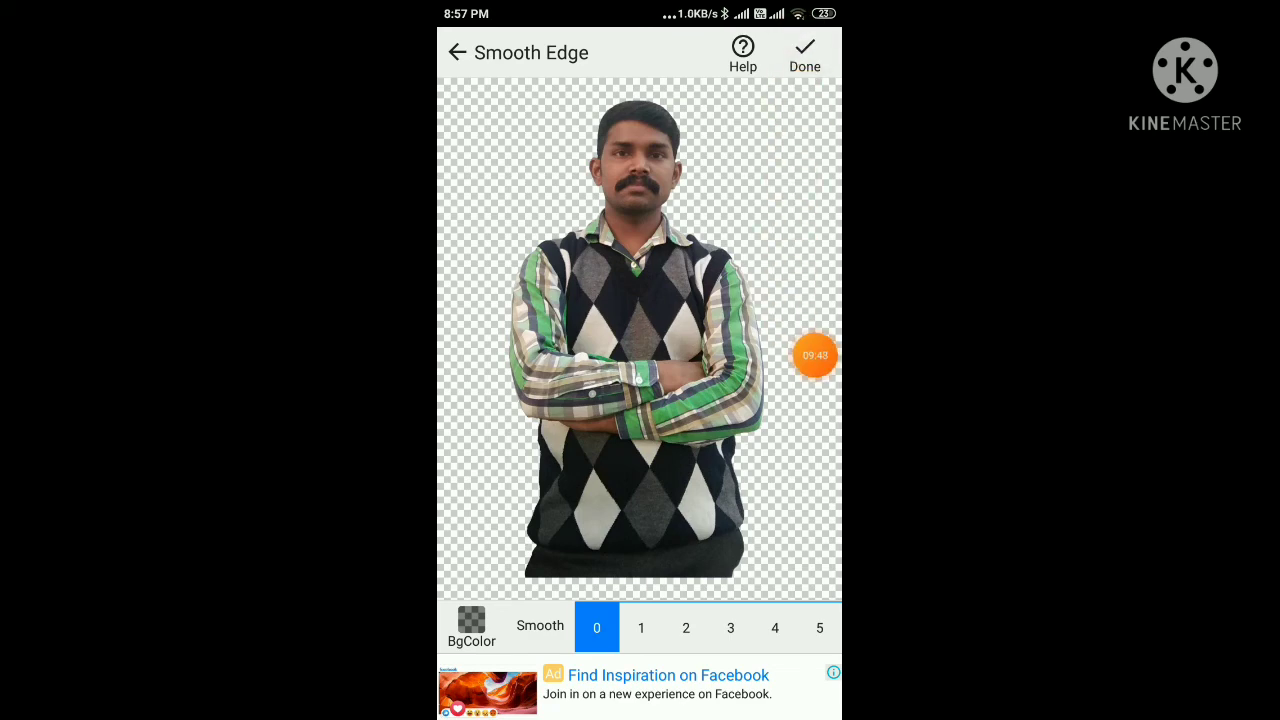
drag(754, 472, 742, 452)
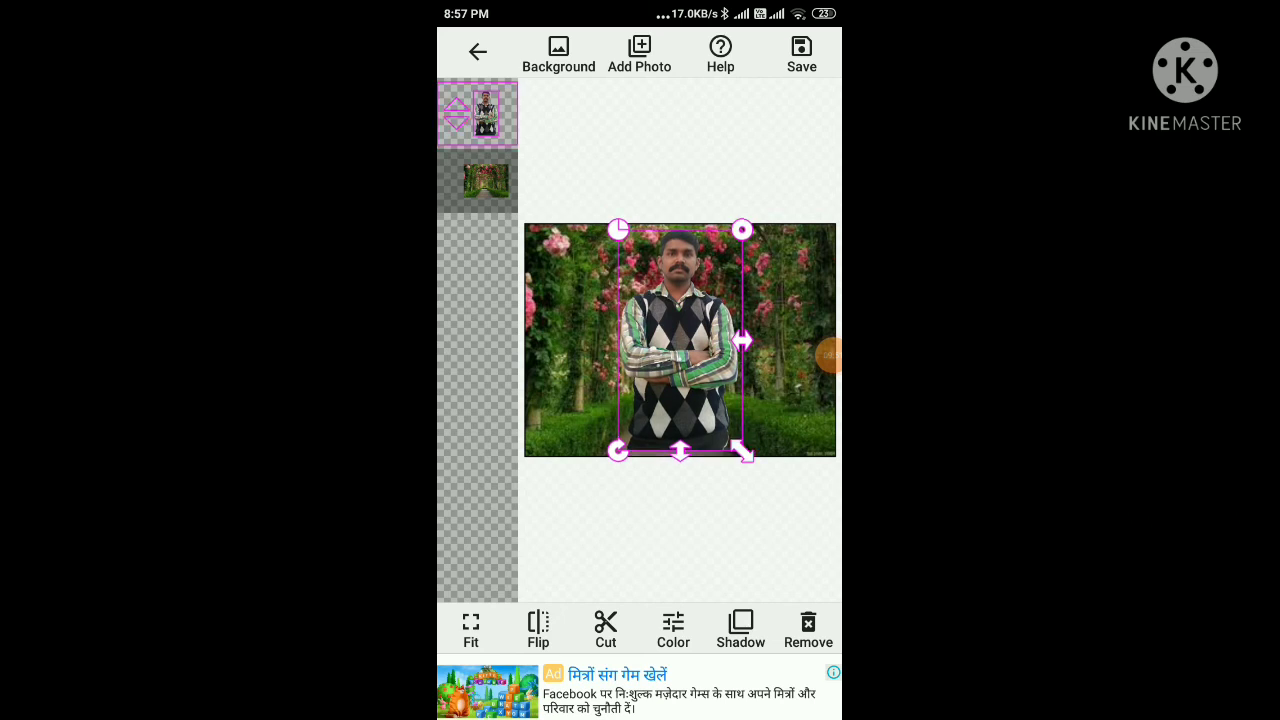
Step: Shrink and narrow the man's figure, nudging him slightly down and left
drag(680, 340, 676, 346)
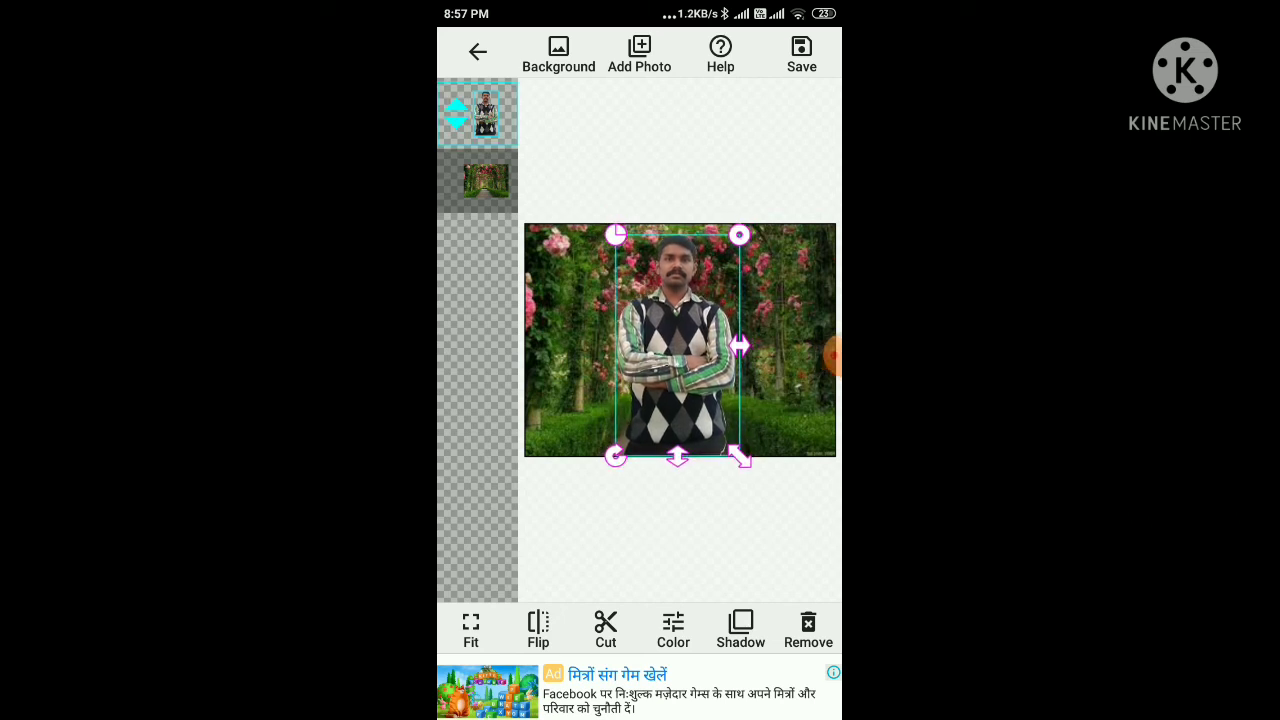
drag(741, 457, 733, 441)
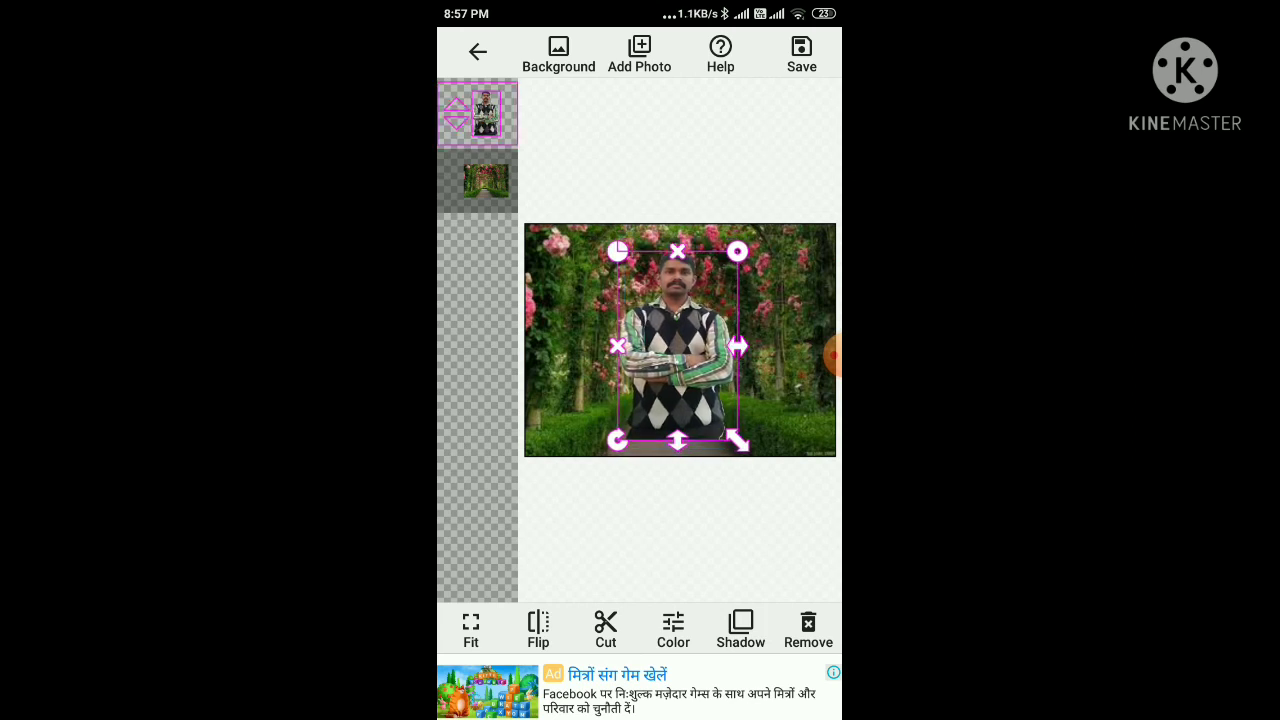
drag(734, 346, 727, 346)
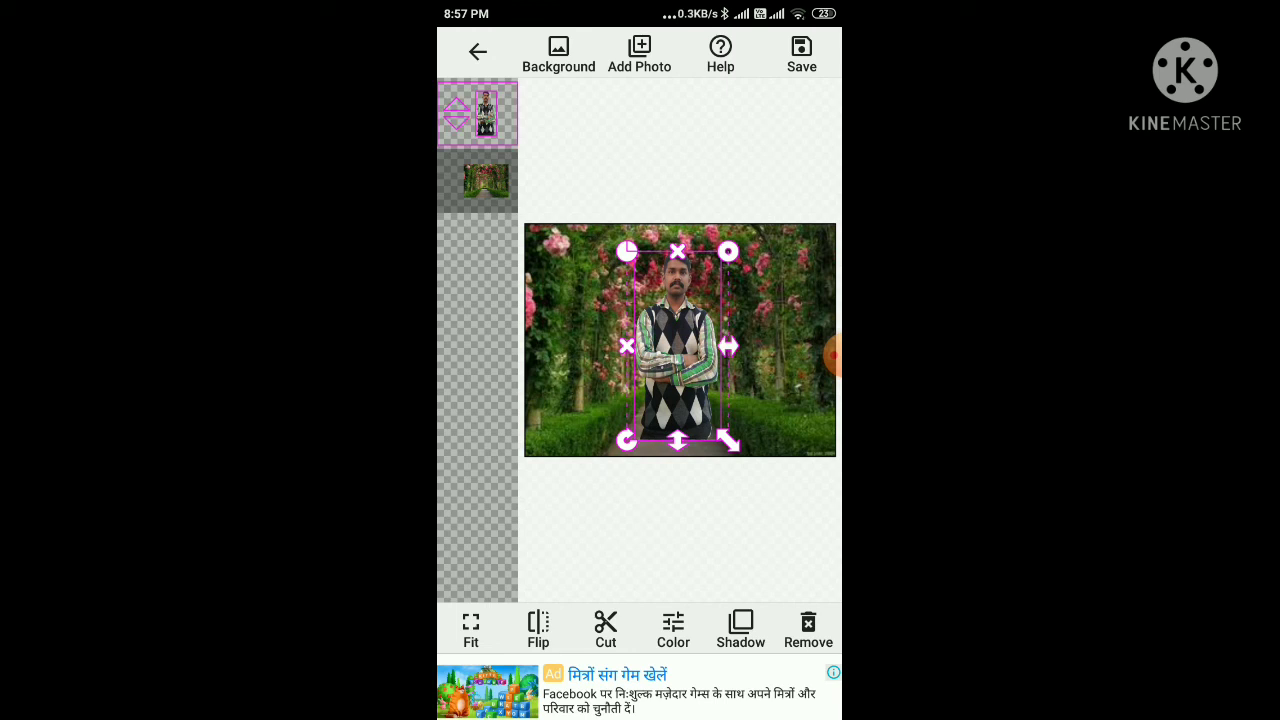
click(830, 355)
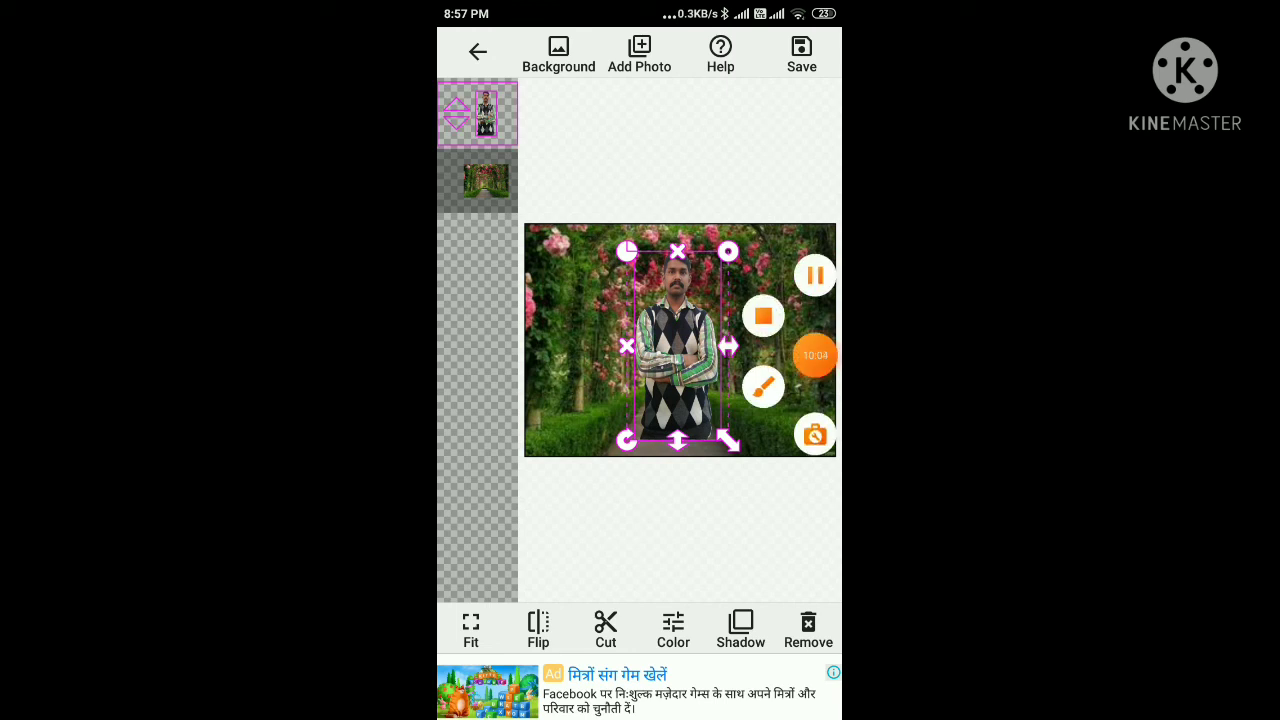
Step: Make the man slightly shorter, shift him left and lower on the path, then deselect the background layer
drag(727, 346, 729, 357)
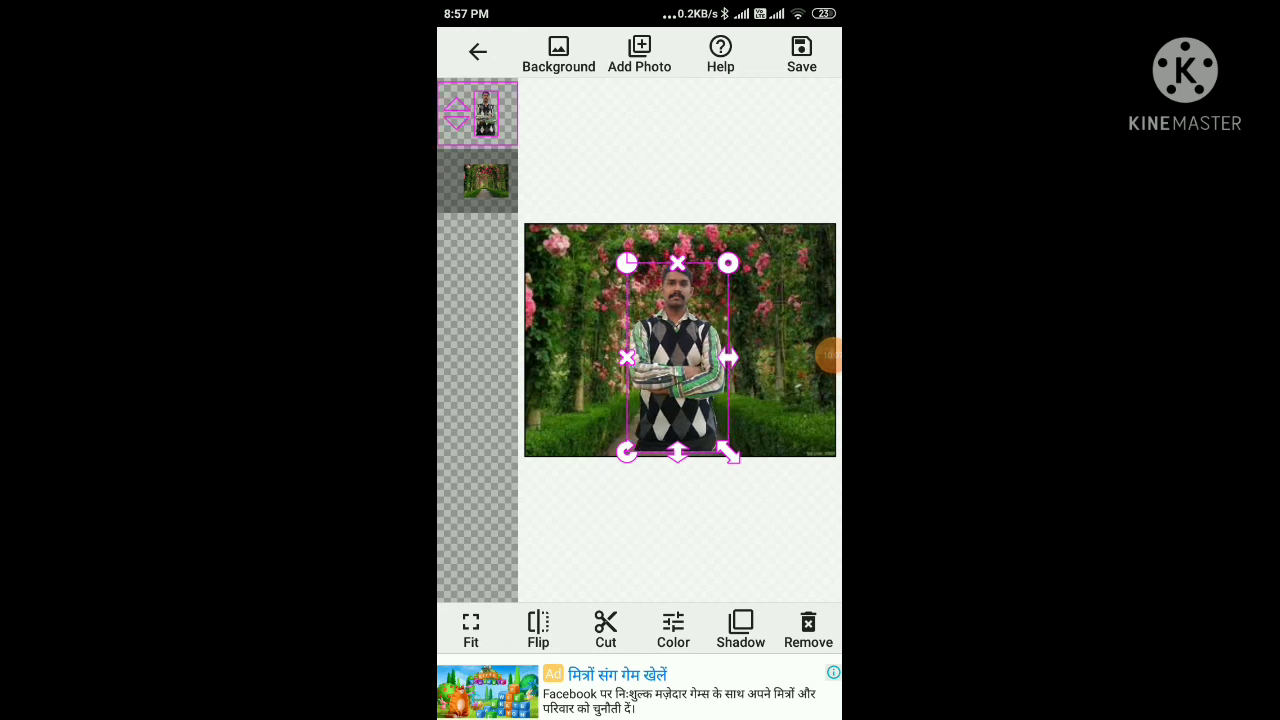
drag(677, 452, 677, 443)
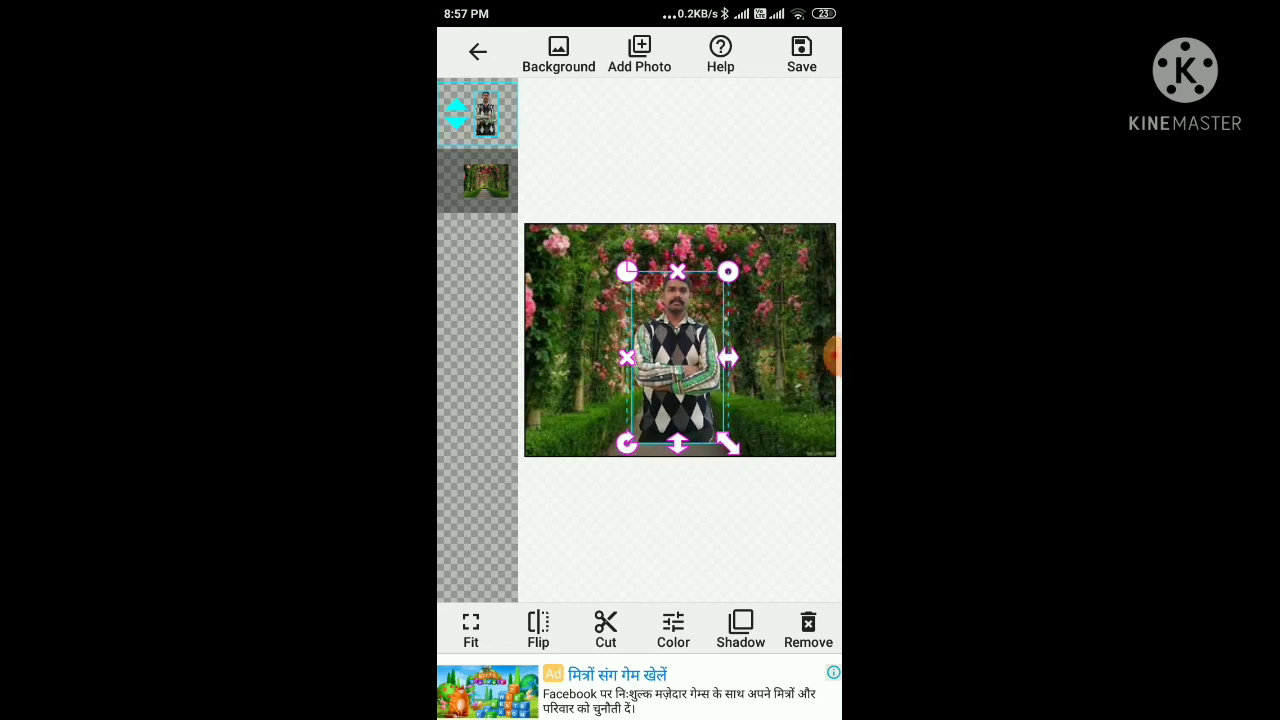
drag(677, 357, 672, 368)
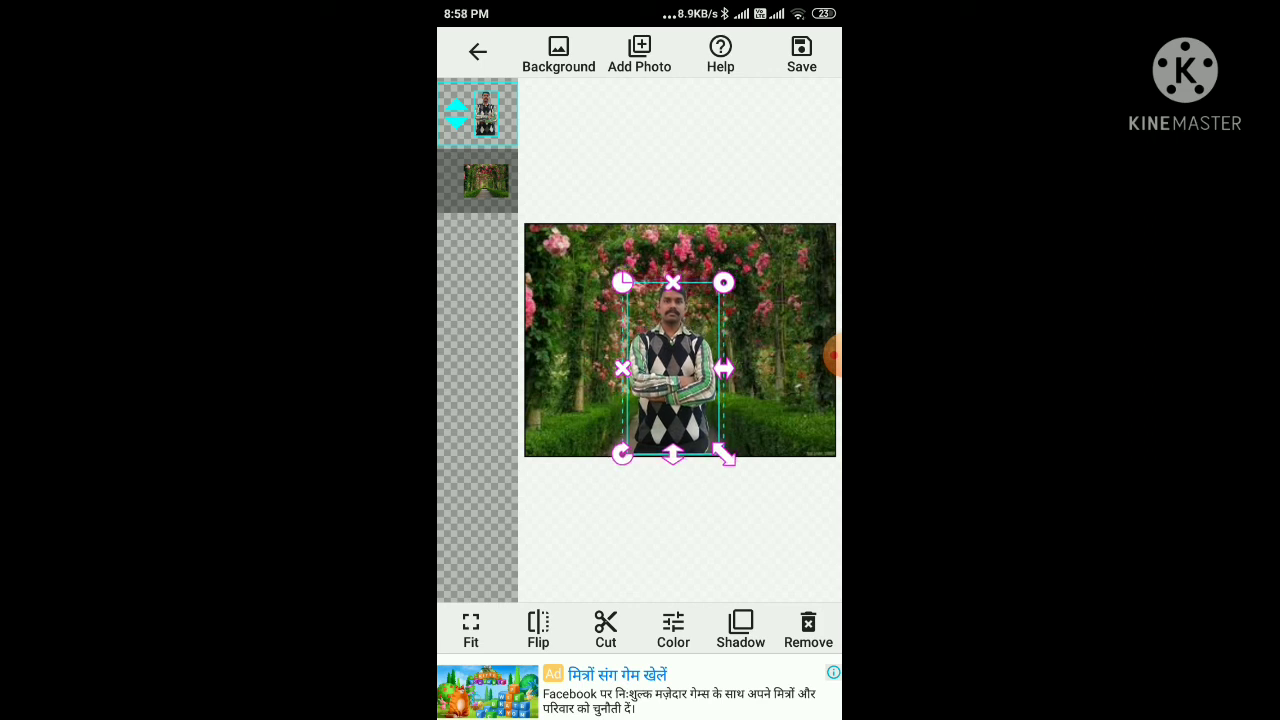
click(486, 181)
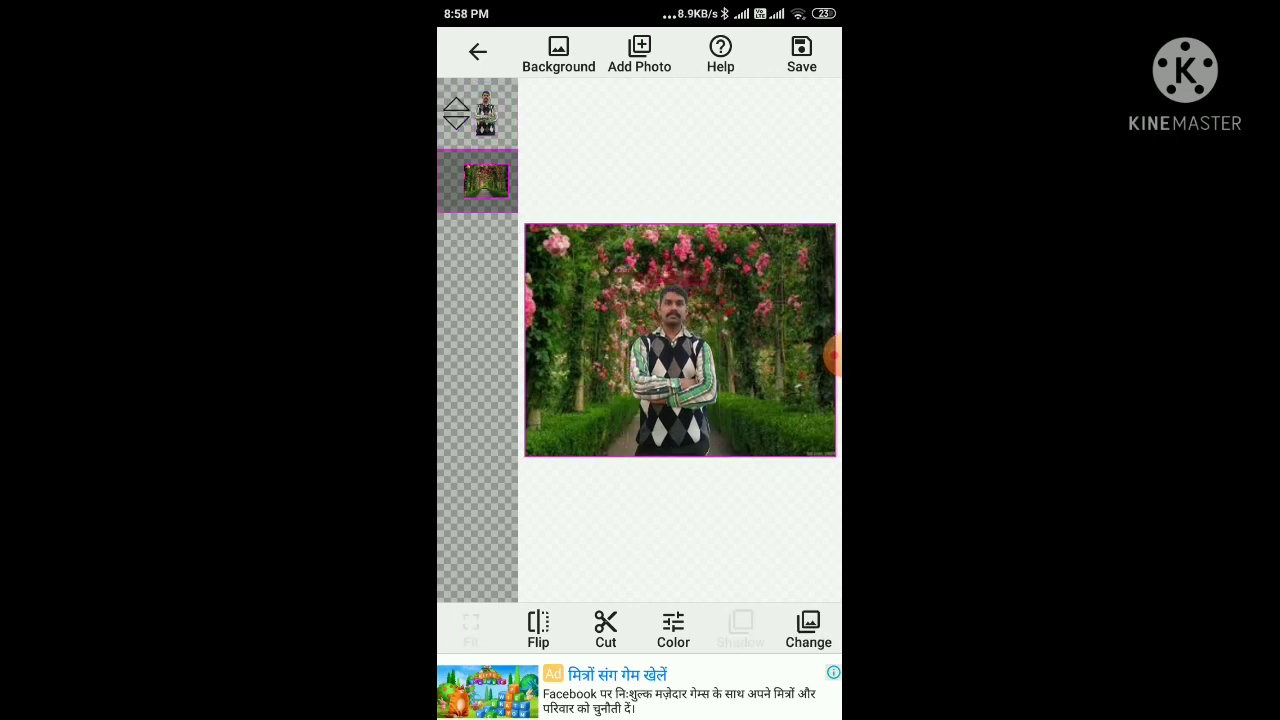
click(486, 181)
Step: Reselect the man's photo layer, then save and view the finished rose-arch garden composite
click(672, 370)
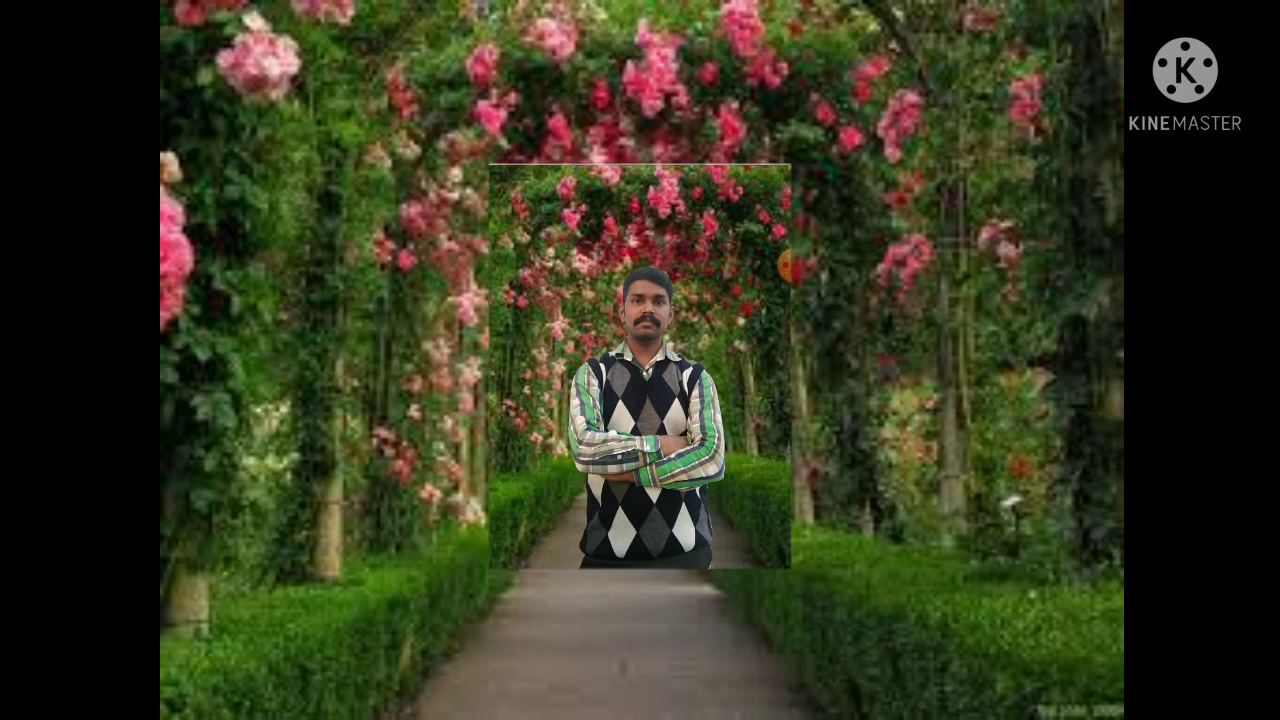
click(782, 265)
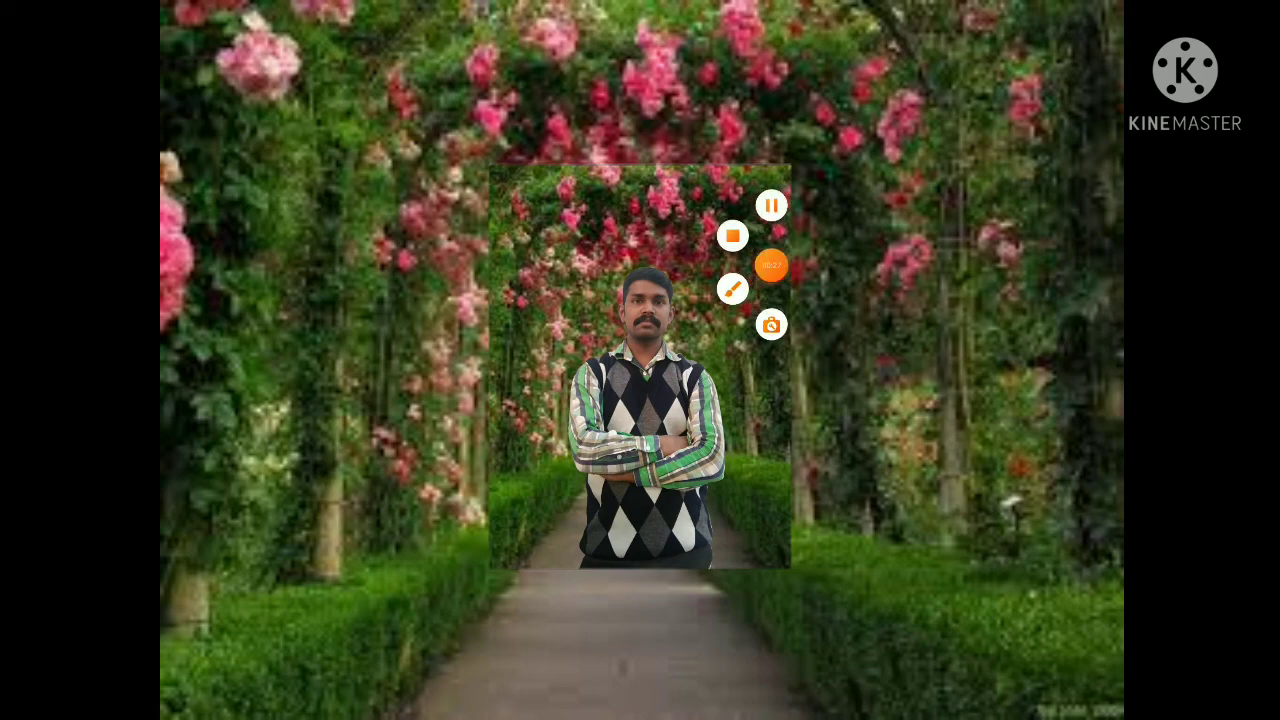